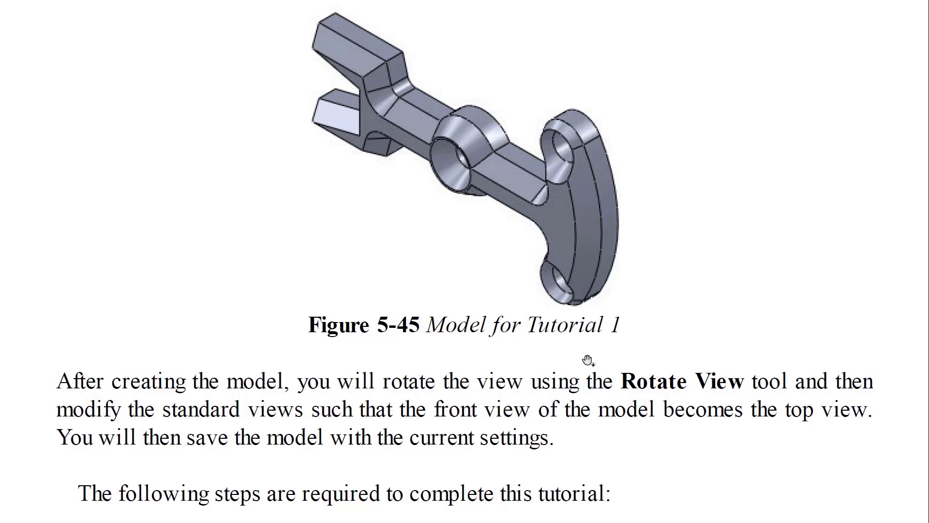
Go to the Tutorial 1 page (page 361) and scroll to its two-direction extrude depths and draft angles.
{"action": "key", "text": "Page_Up"}
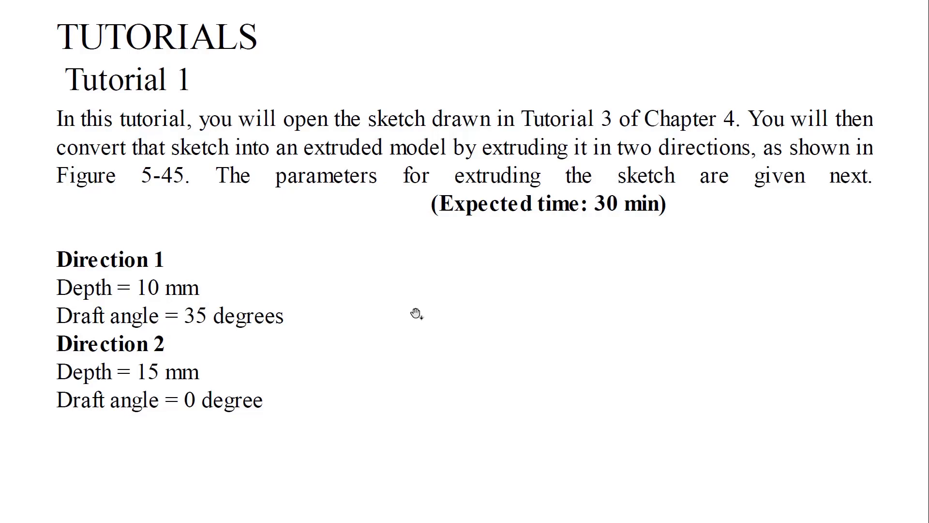
{"action": "scroll", "coordinate": [394, 384], "scroll_direction": "down", "scroll_amount": 3}
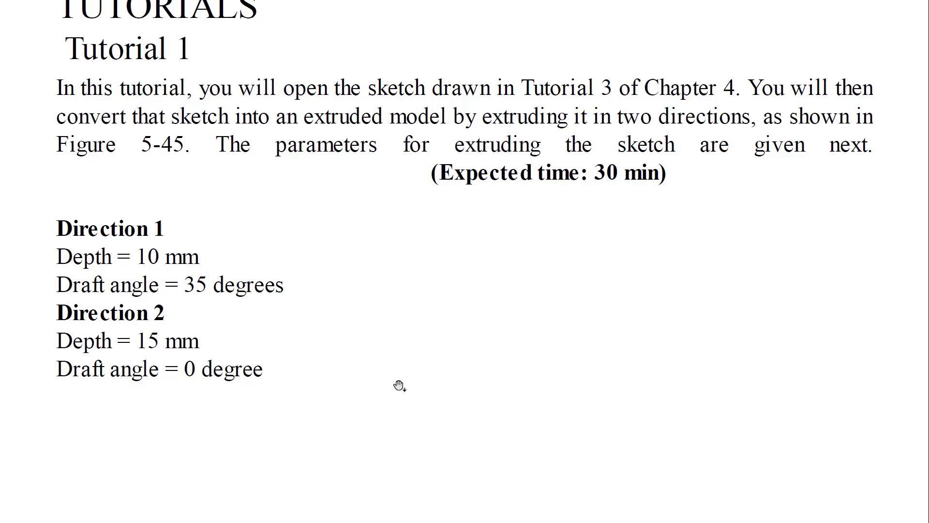
{"action": "scroll", "coordinate": [387, 383], "scroll_direction": "down", "scroll_amount": 3}
{"action": "scroll", "coordinate": [400, 384], "scroll_direction": "down", "scroll_amount": 5}
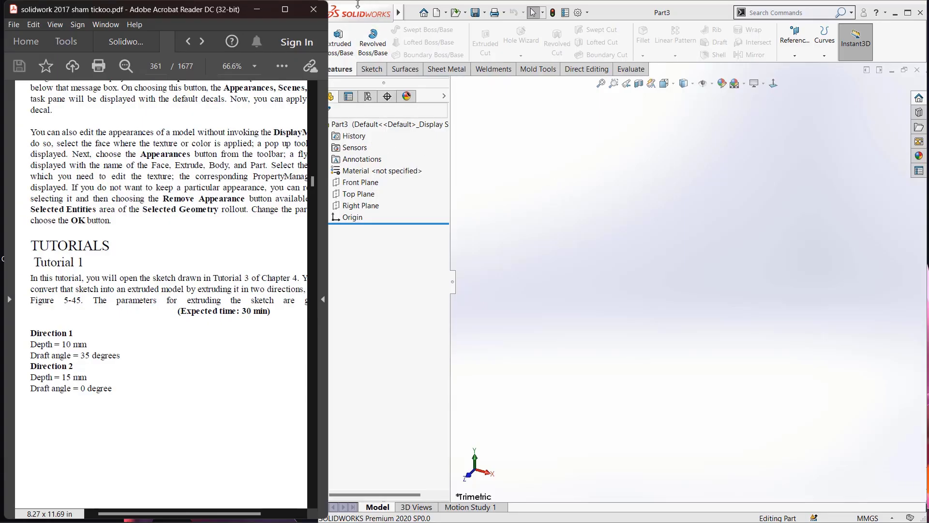
Open the Ch 4 Tut 3 part from the Tutorial folder and select its Sketch1.
{"action": "left_click", "coordinate": [358, 12]}
{"action": "left_click", "coordinate": [412, 13]}
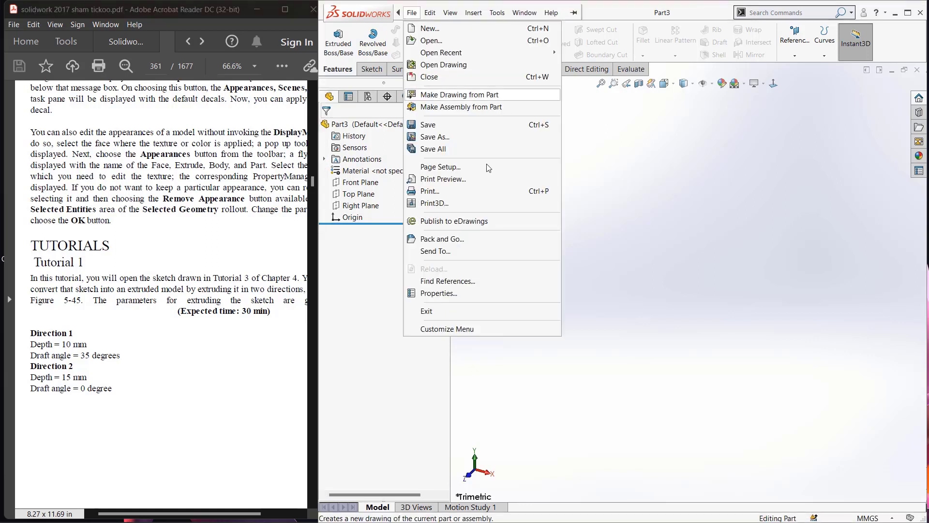
{"action": "left_click", "coordinate": [434, 41]}
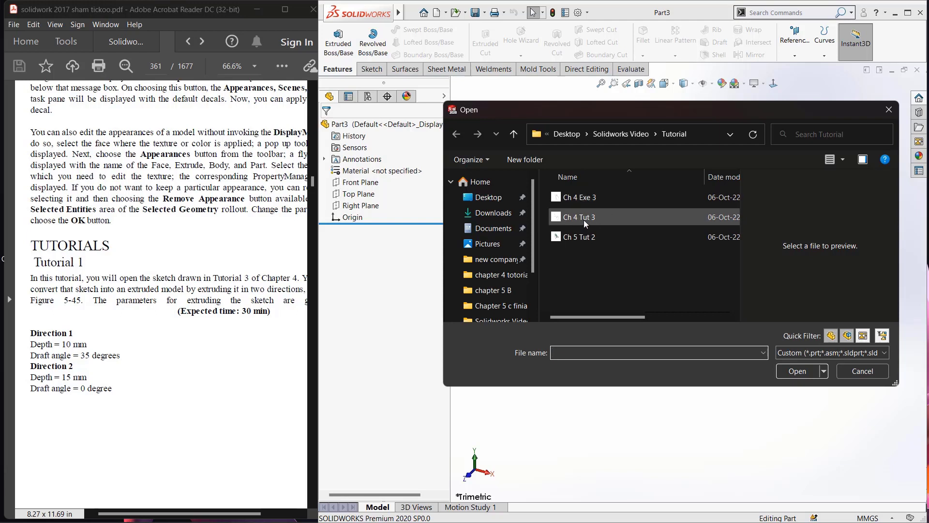
{"action": "double_click", "coordinate": [588, 220]}
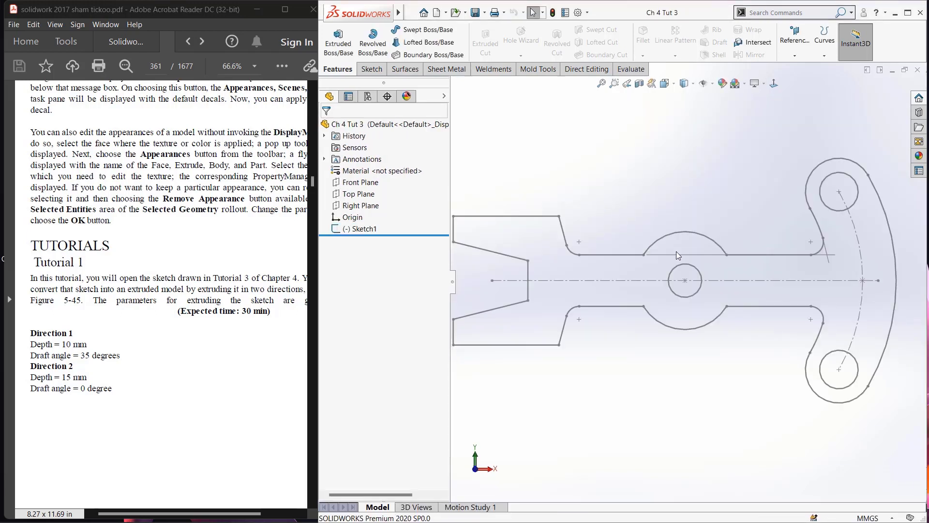
{"action": "scroll", "coordinate": [687, 292], "scroll_direction": "up", "scroll_amount": 3}
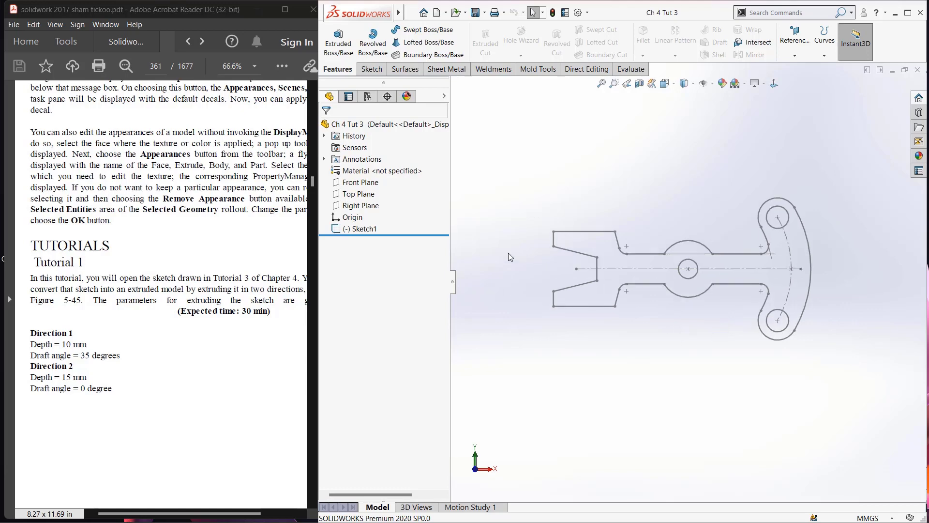
{"action": "left_click", "coordinate": [361, 228]}
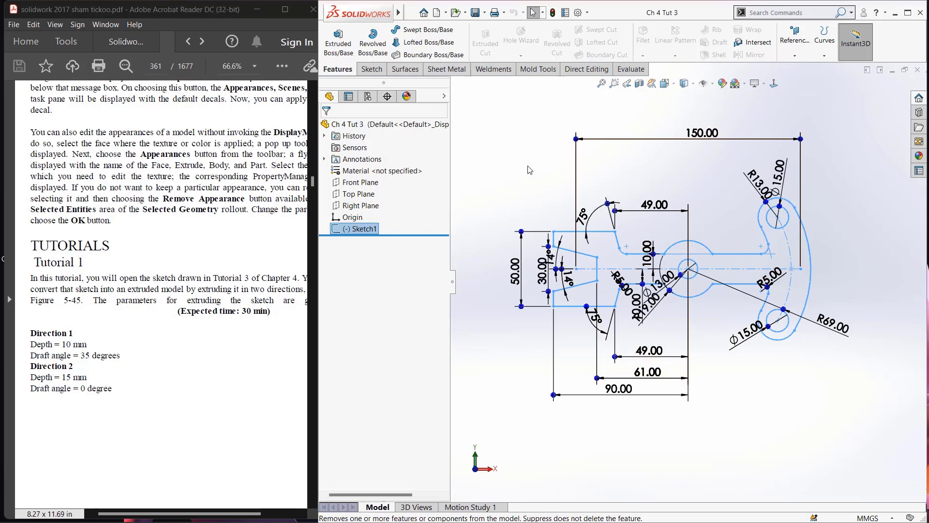
Start an extrude of Sketch1 at 10 mm with a 35° draft in Direction 1.
{"action": "left_click", "coordinate": [531, 169]}
{"action": "left_click", "coordinate": [339, 41]}
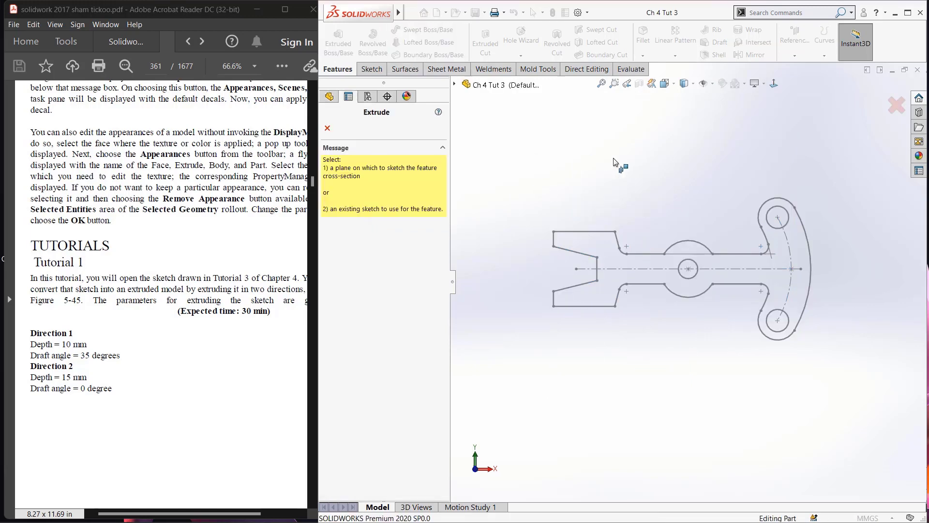
{"action": "left_click", "coordinate": [455, 84]}
{"action": "left_click", "coordinate": [499, 190]}
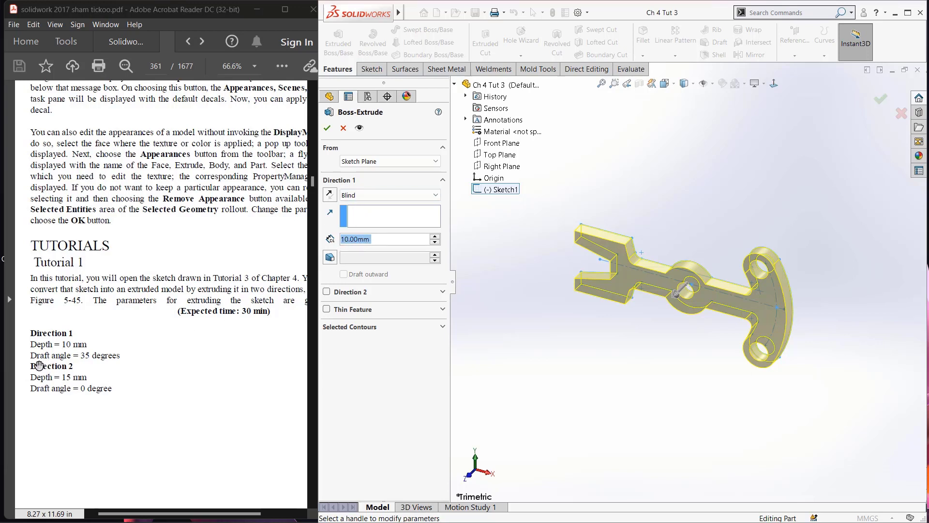
{"action": "left_click", "coordinate": [330, 259]}
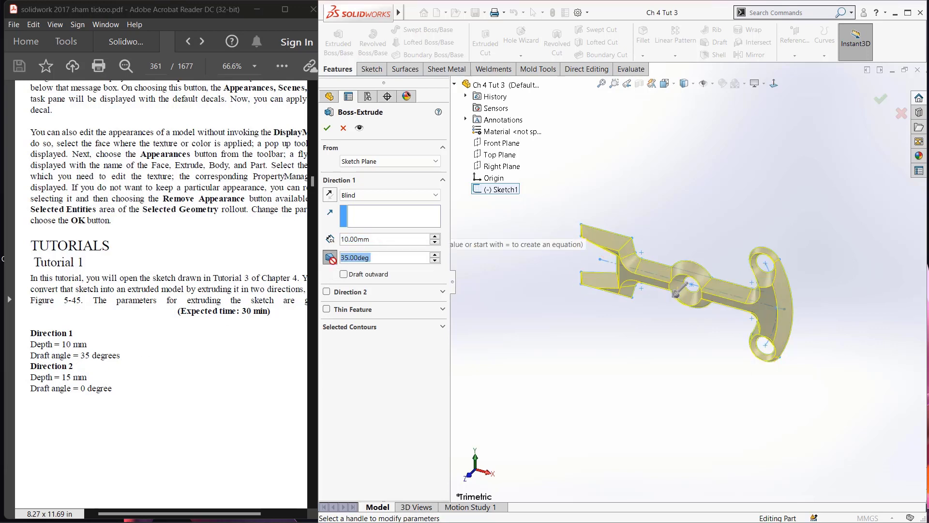
{"action": "type", "text": "35"}
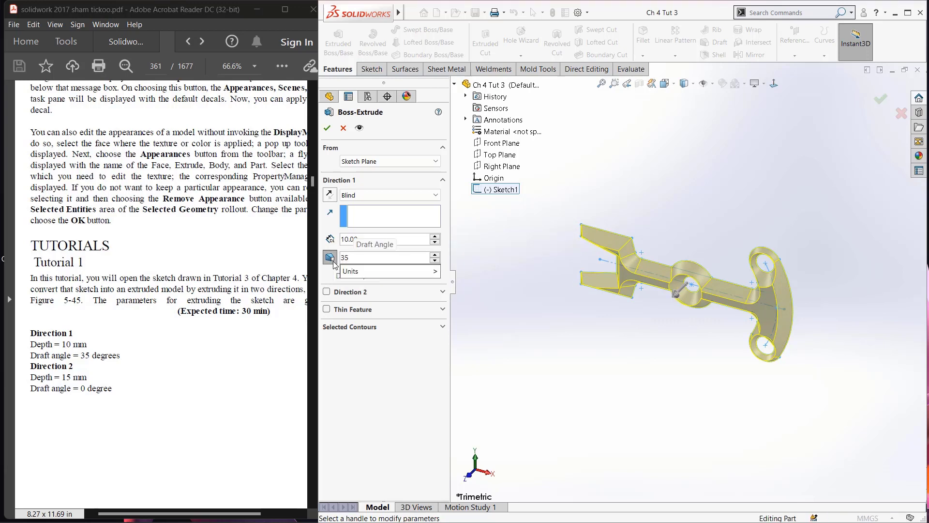
{"action": "key", "text": "Return"}
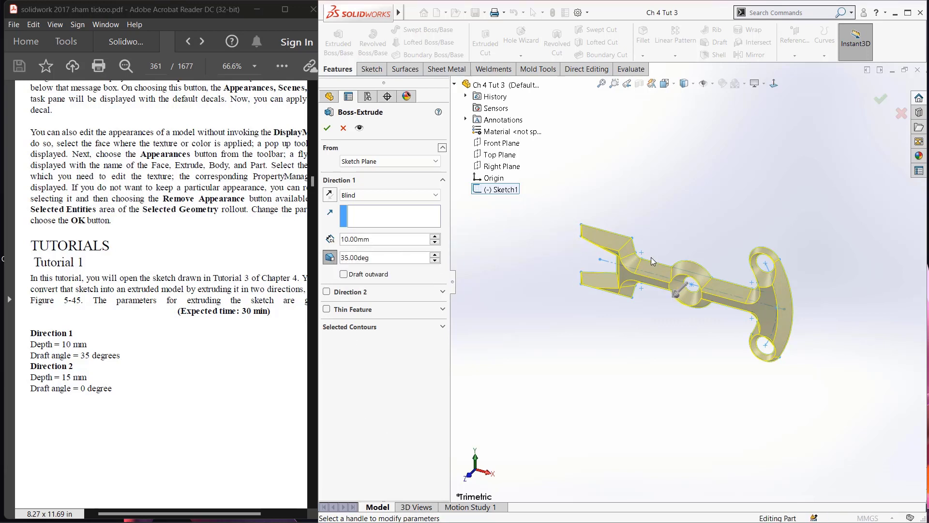
{"action": "scroll", "coordinate": [698, 290], "scroll_direction": "down", "scroll_amount": 3}
{"action": "scroll", "coordinate": [694, 249], "scroll_direction": "up", "scroll_amount": 4}
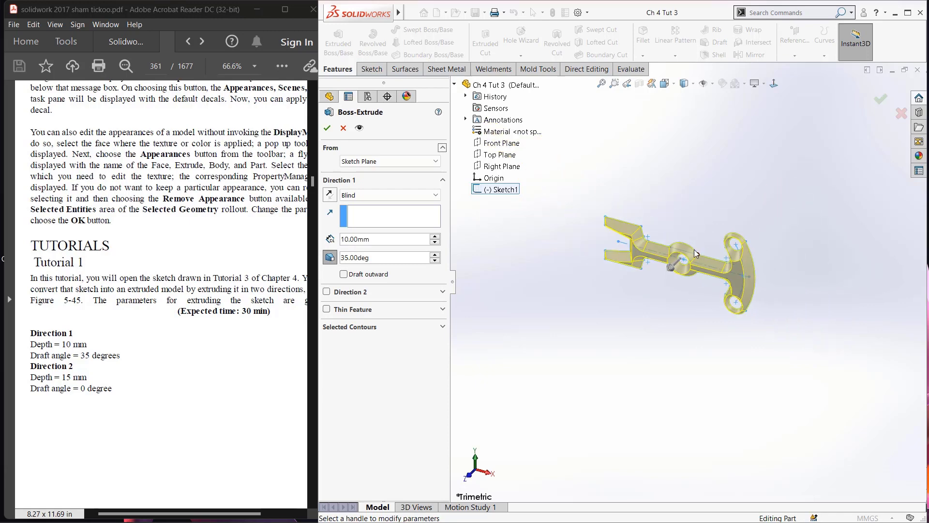
{"action": "scroll", "coordinate": [700, 294], "scroll_direction": "down", "scroll_amount": 3}
{"action": "middle_click_drag", "start_coordinate": [699, 294], "coordinate": [683, 290]}
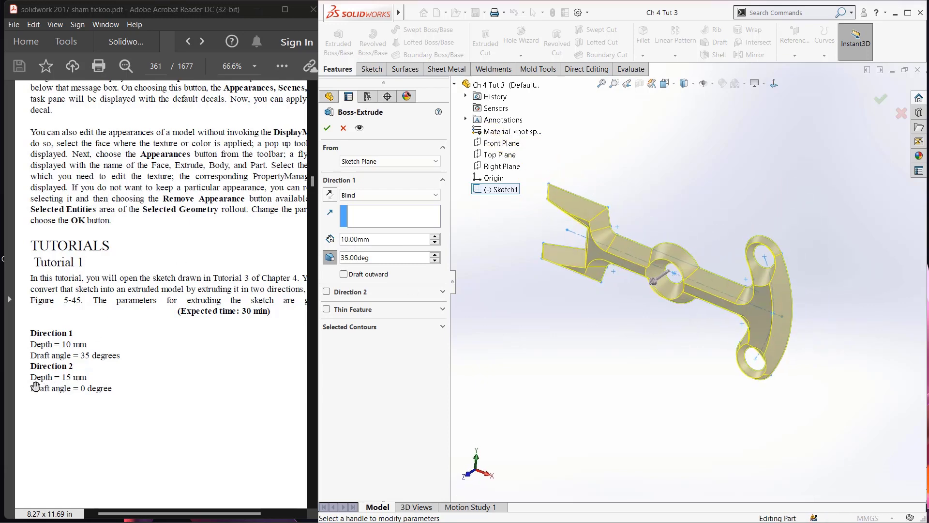
Add Direction 2 at 15 mm with 0° draft and create Boss-Extrude1.
{"action": "left_click", "coordinate": [327, 292]}
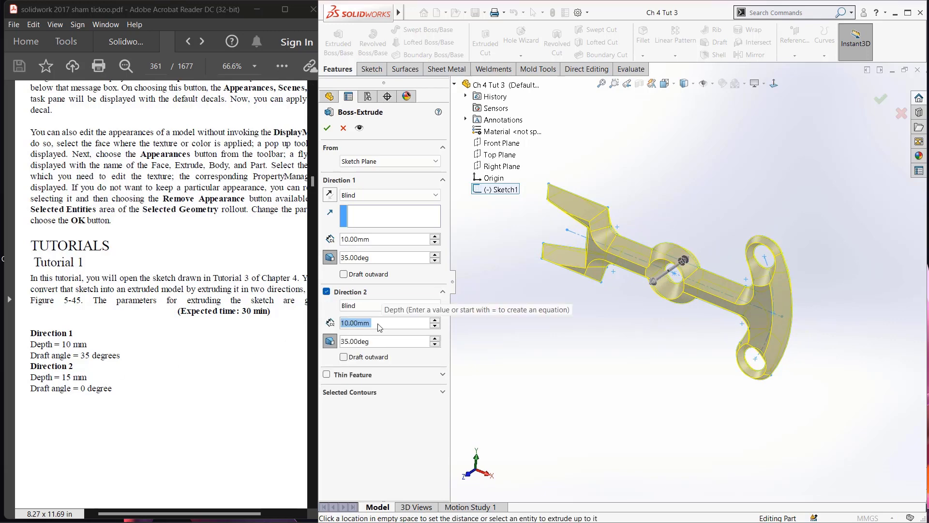
{"action": "type", "text": "1"}
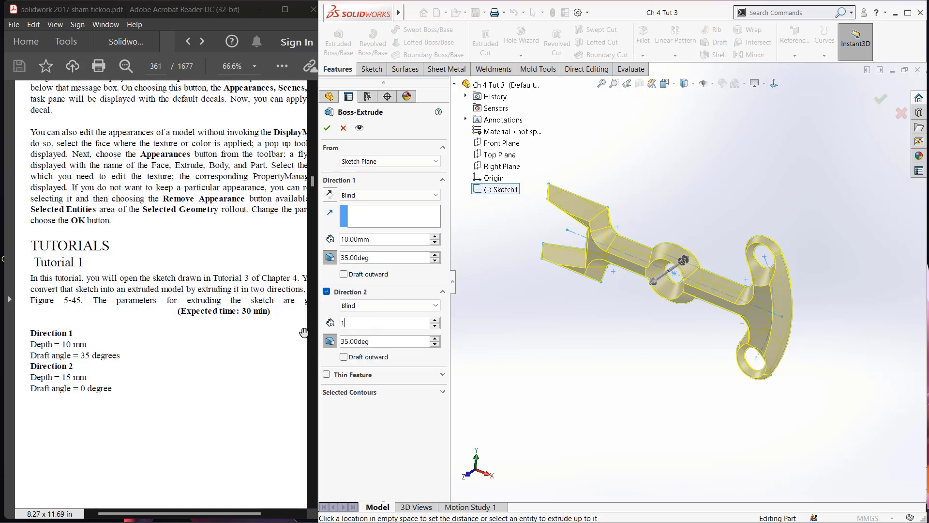
{"action": "type", "text": "5"}
{"action": "key", "text": "Return"}
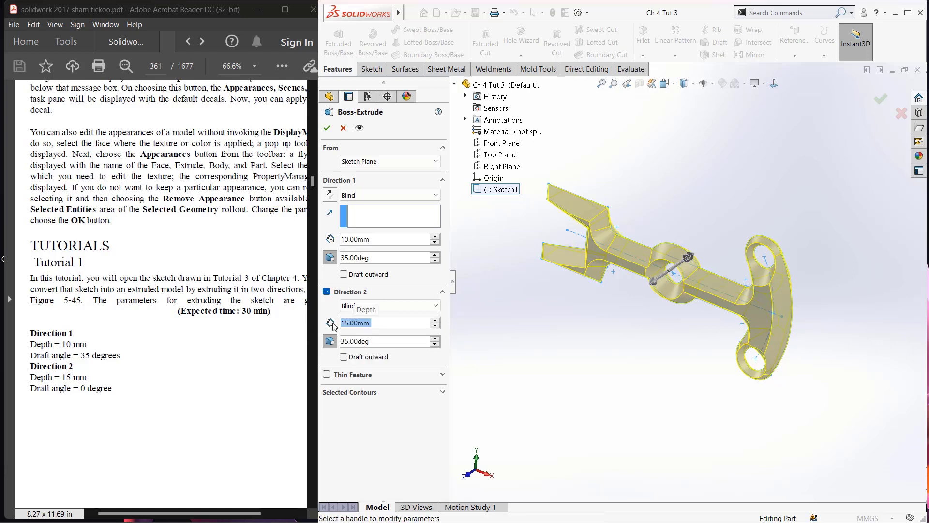
{"action": "left_click", "coordinate": [380, 340]}
{"action": "double_click", "coordinate": [370, 342]}
{"action": "type", "text": "0"}
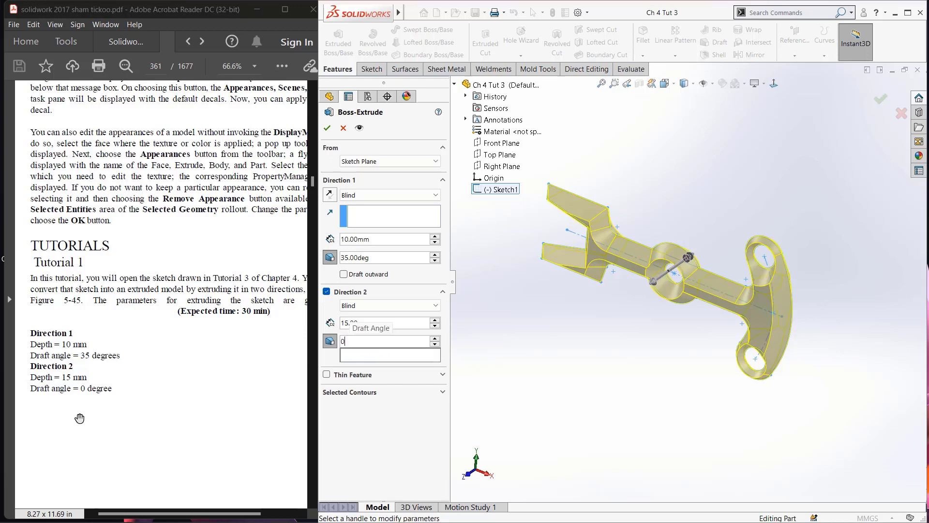
{"action": "key", "text": "Return"}
{"action": "scroll", "coordinate": [596, 272], "scroll_direction": "down", "scroll_amount": 3}
{"action": "mouse_move", "coordinate": [597, 273]}
{"action": "middle_mouse_down"}
{"action": "mouse_move", "coordinate": [622, 343]}
{"action": "mouse_move", "coordinate": [596, 291]}
{"action": "middle_mouse_up"}
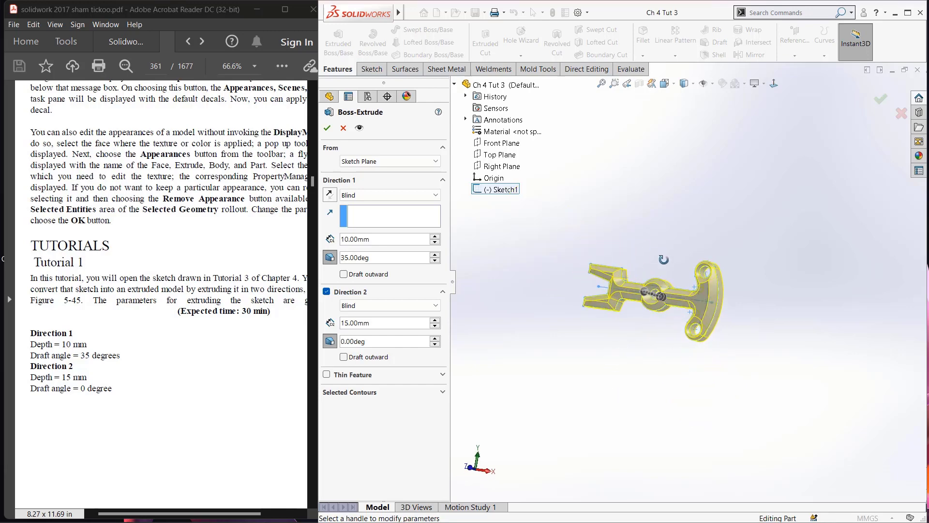
{"action": "left_click", "coordinate": [327, 127]}
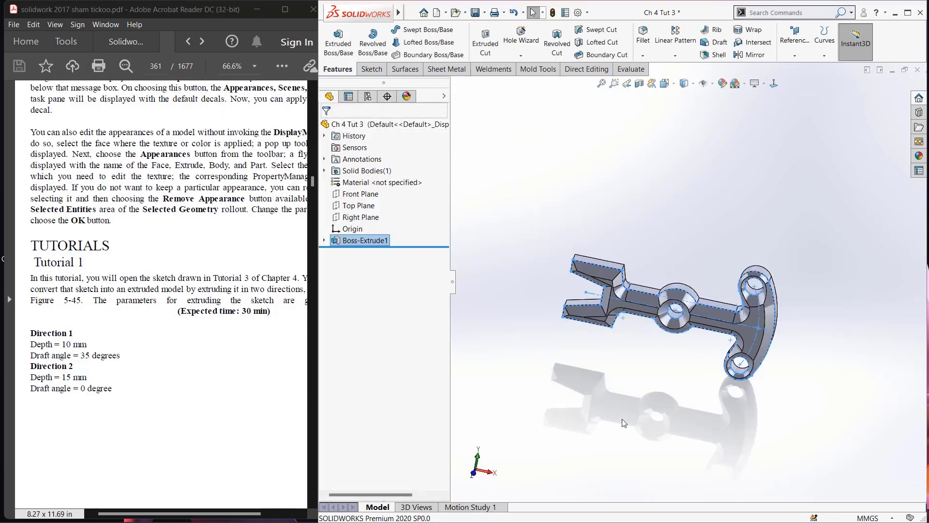
Orbit and zoom around the extruded model, ending in the Front view.
{"action": "mouse_move", "coordinate": [737, 295]}
{"action": "middle_mouse_down"}
{"action": "mouse_move", "coordinate": [724, 242]}
{"action": "mouse_move", "coordinate": [674, 296]}
{"action": "mouse_move", "coordinate": [607, 320]}
{"action": "mouse_move", "coordinate": [721, 346]}
{"action": "middle_mouse_up"}
{"action": "scroll", "coordinate": [725, 242], "scroll_direction": "down", "scroll_amount": 5}
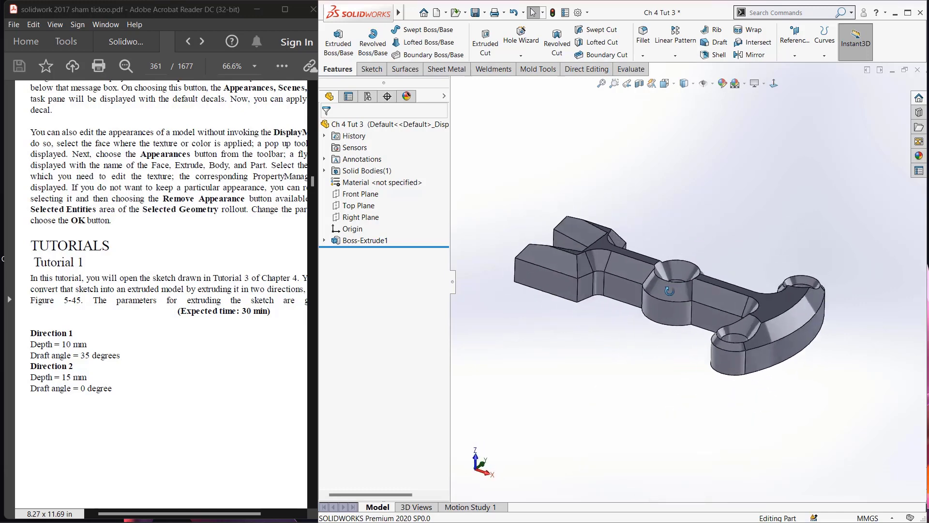
{"action": "mouse_move", "coordinate": [721, 346]}
{"action": "middle_mouse_down"}
{"action": "mouse_move", "coordinate": [639, 310]}
{"action": "mouse_move", "coordinate": [733, 308]}
{"action": "middle_mouse_up"}
{"action": "key", "text": "ctrl+1"}
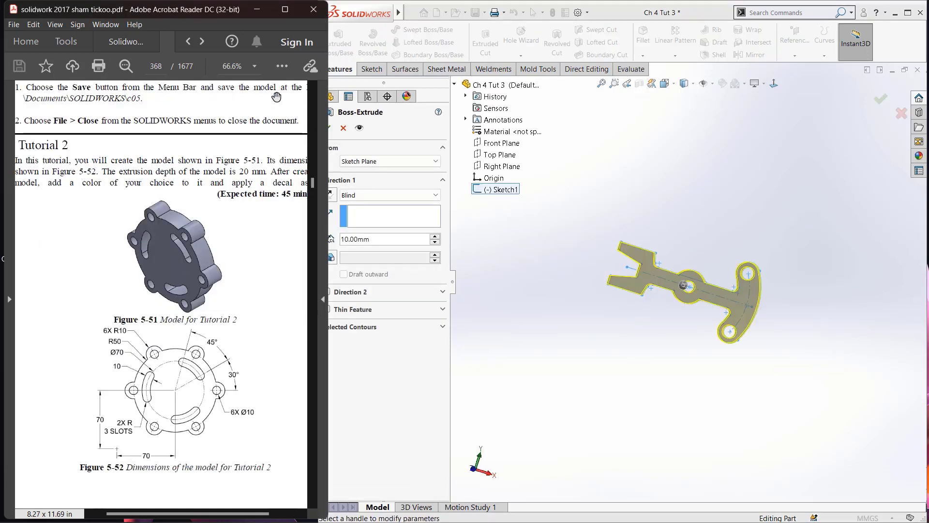
Maximize Acrobat to zoom into Figure 5-52's flange drawing, then restore the side-by-side layout.
{"action": "left_click", "coordinate": [287, 13]}
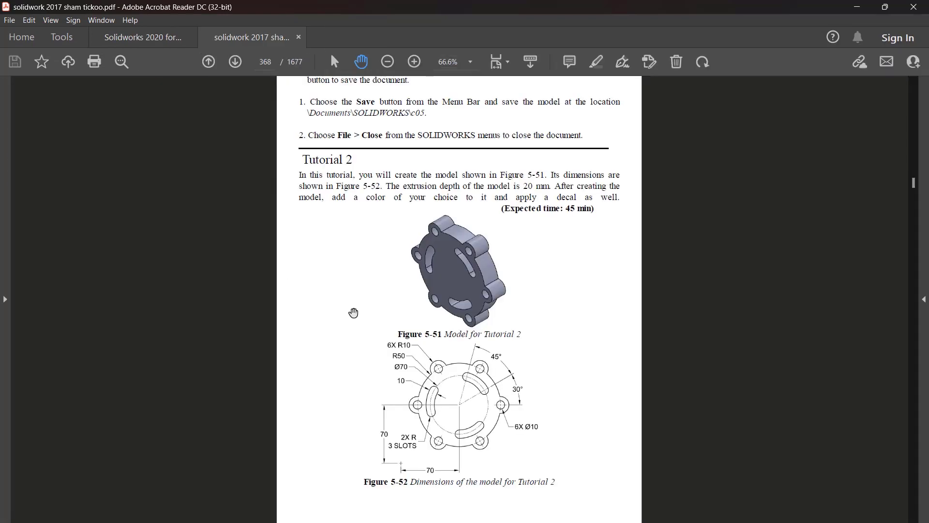
{"action": "scroll", "coordinate": [480, 364], "scroll_direction": "up", "scroll_amount": 3, "text": "ctrl"}
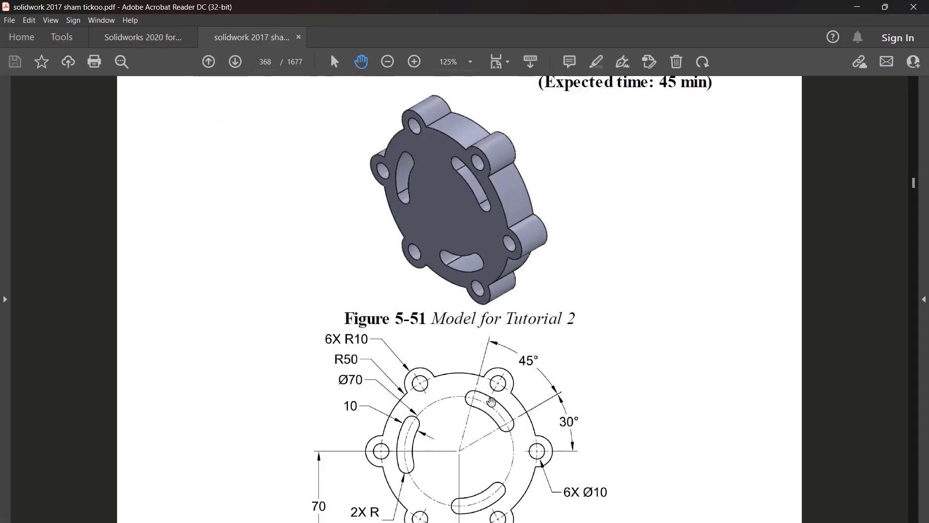
{"action": "scroll", "coordinate": [493, 409], "scroll_direction": "down", "scroll_amount": 3}
{"action": "scroll", "coordinate": [494, 410], "scroll_direction": "down", "scroll_amount": 2}
{"action": "scroll", "coordinate": [494, 414], "scroll_direction": "down", "scroll_amount": 1}
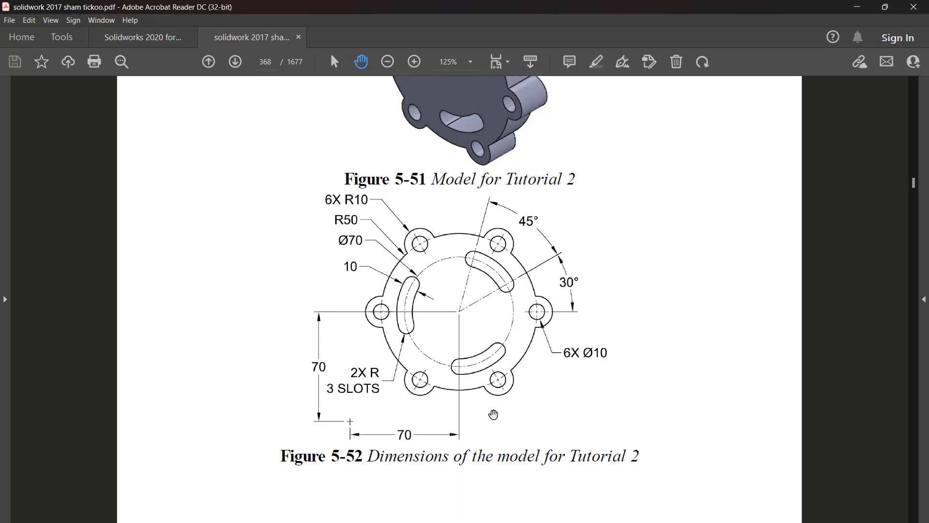
{"action": "scroll", "coordinate": [493, 415], "scroll_direction": "up", "scroll_amount": 1, "text": "ctrl"}
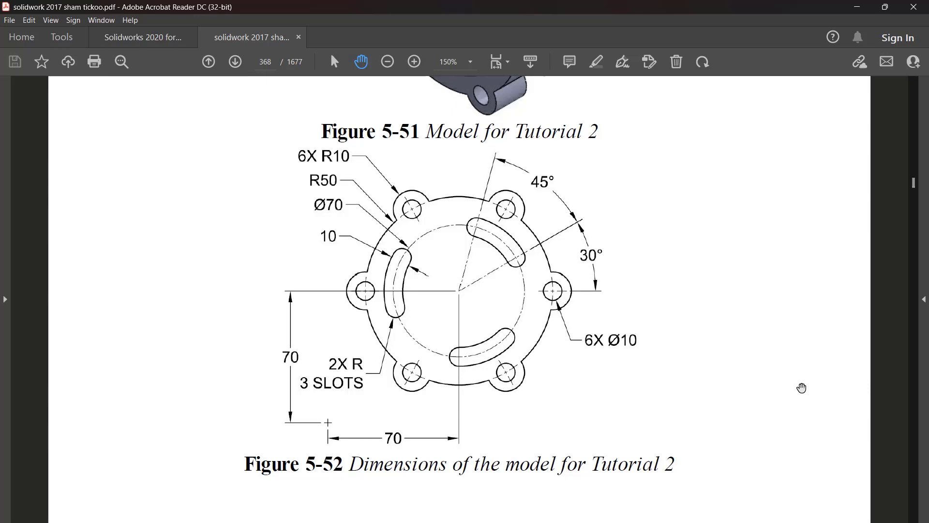
{"action": "scroll", "coordinate": [802, 388], "scroll_direction": "down", "scroll_amount": 1, "text": "ctrl"}
{"action": "scroll", "coordinate": [802, 388], "scroll_direction": "down", "scroll_amount": 1, "text": "ctrl"}
{"action": "scroll", "coordinate": [802, 388], "scroll_direction": "down", "scroll_amount": 1, "text": "ctrl"}
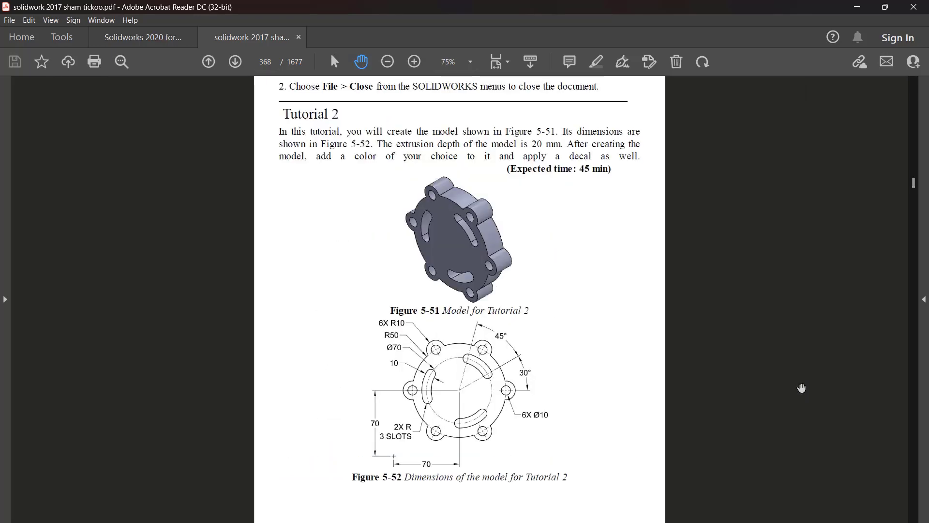
{"action": "left_click", "coordinate": [885, 7]}
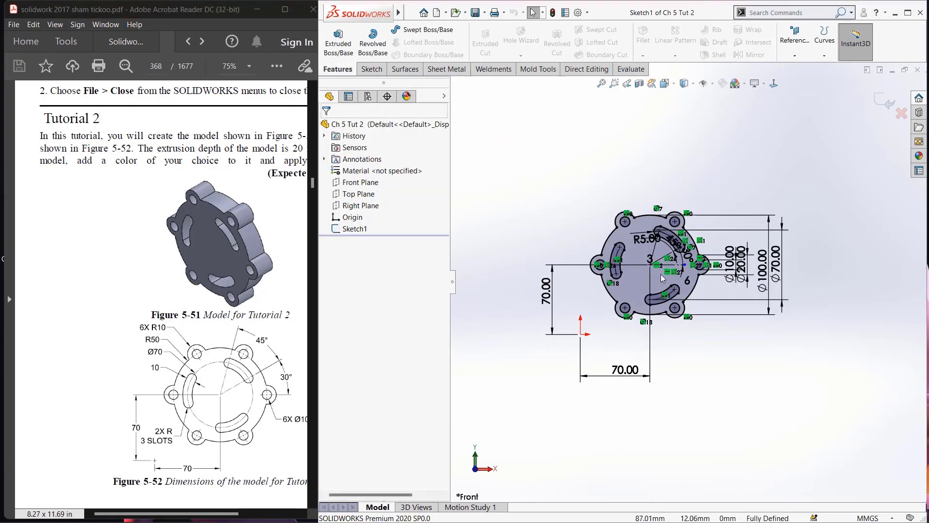
{"action": "scroll", "coordinate": [673, 256], "scroll_direction": "down", "scroll_amount": 1}
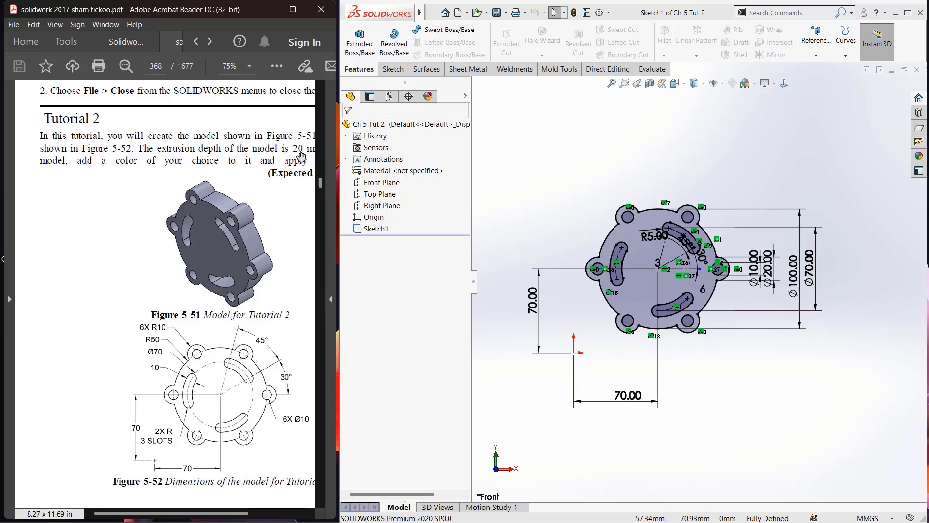
Extrude the flange sketch to a 20 mm depth as Boss-Extrude1.
{"action": "left_click", "coordinate": [361, 46]}
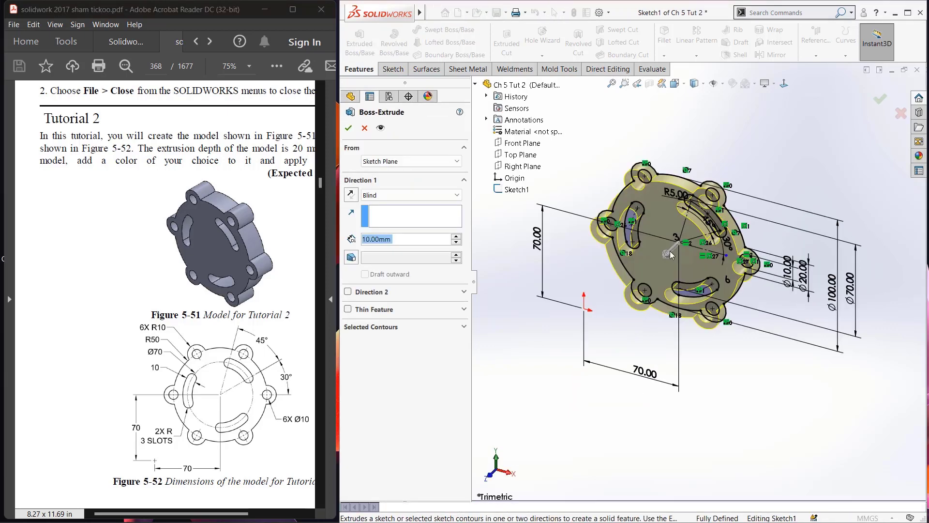
{"action": "type", "text": "20"}
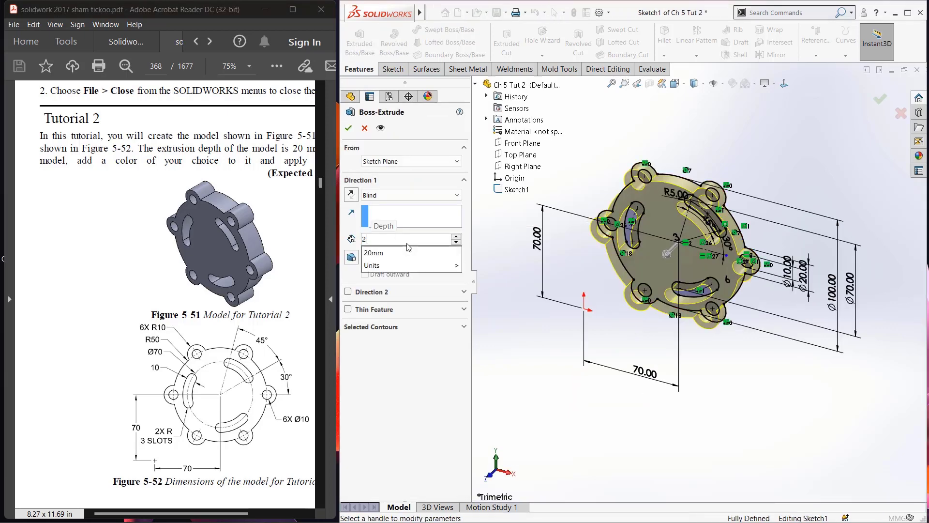
{"action": "key", "text": "Return"}
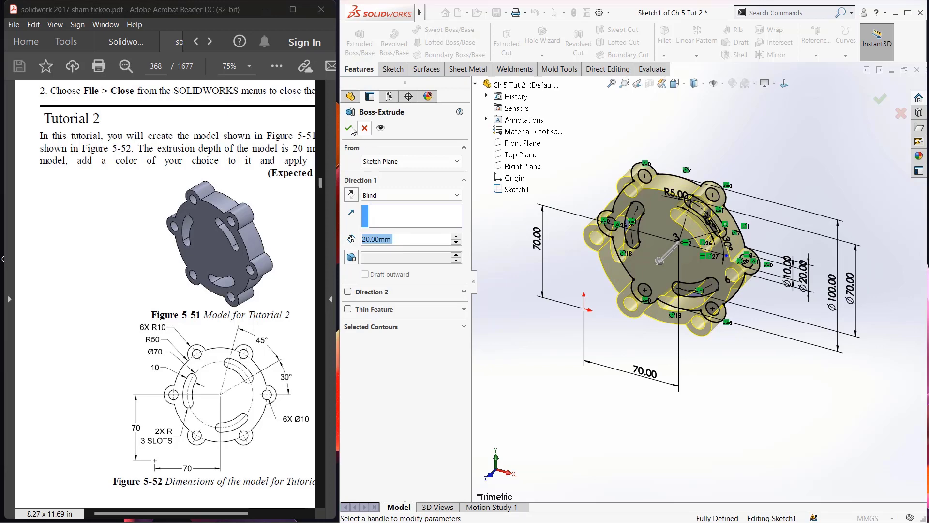
{"action": "left_click", "coordinate": [349, 129]}
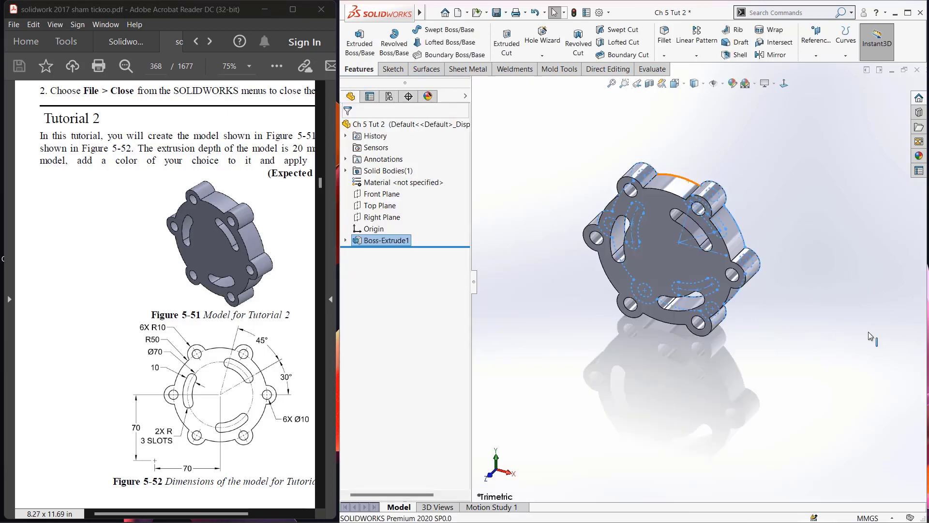
{"action": "scroll", "coordinate": [697, 279], "scroll_direction": "up", "scroll_amount": 3}
{"action": "scroll", "coordinate": [697, 279], "scroll_direction": "up", "scroll_amount": 3}
Apply red paint from Appearances > Painted > Sprayed to the whole flange part.
{"action": "mouse_move", "coordinate": [697, 279]}
{"action": "middle_mouse_down"}
{"action": "mouse_move", "coordinate": [680, 284]}
{"action": "mouse_move", "coordinate": [664, 249]}
{"action": "middle_mouse_up"}
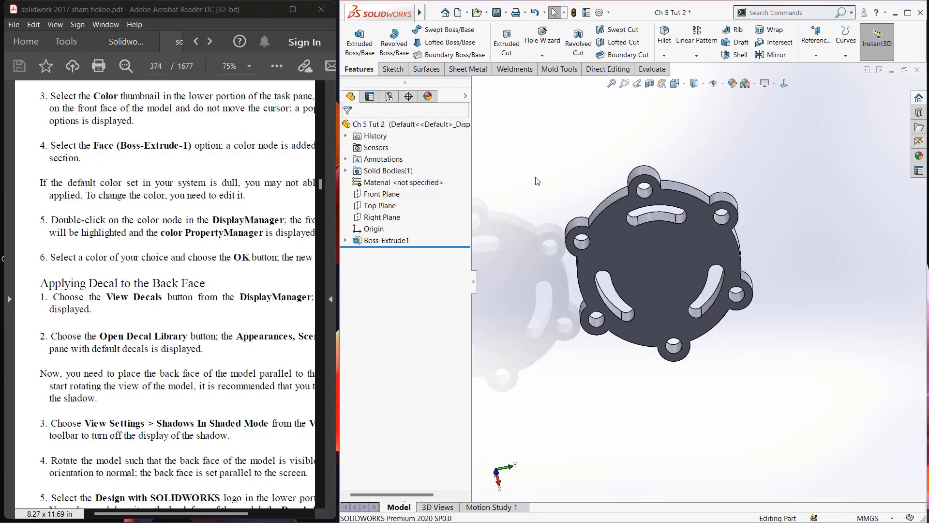
{"action": "left_click", "coordinate": [658, 258]}
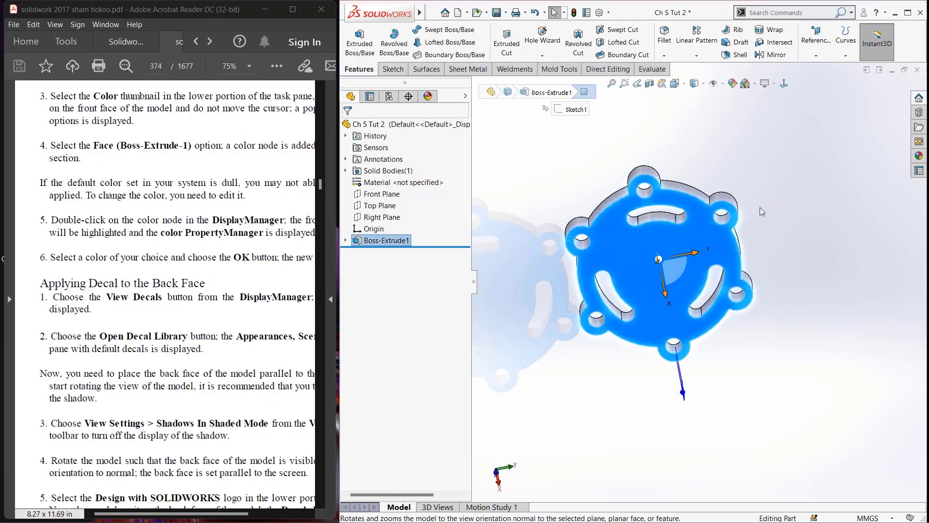
{"action": "key", "text": "Escape"}
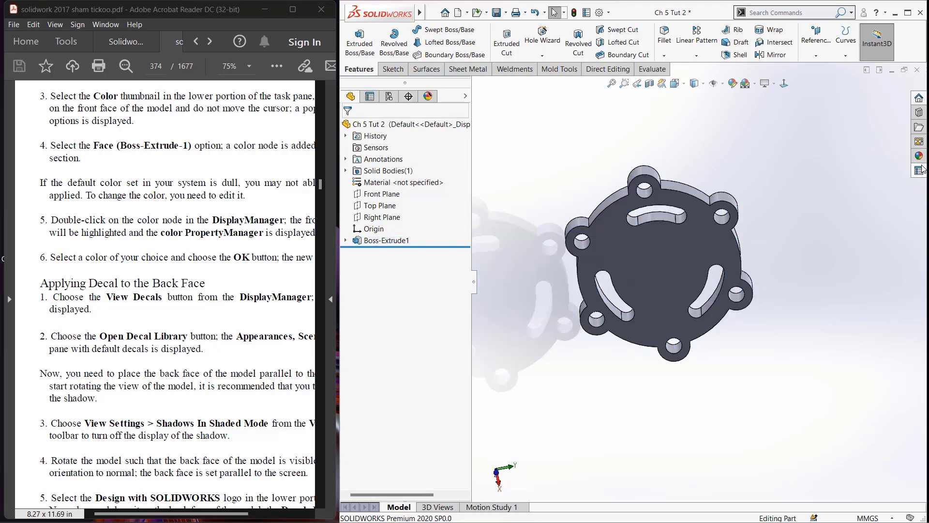
{"action": "left_click", "coordinate": [919, 156]}
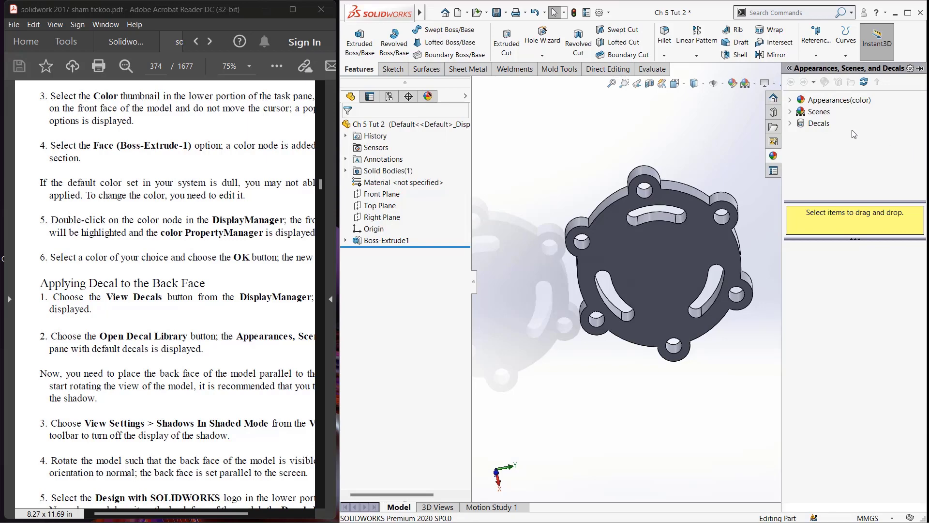
{"action": "left_click", "coordinate": [802, 101]}
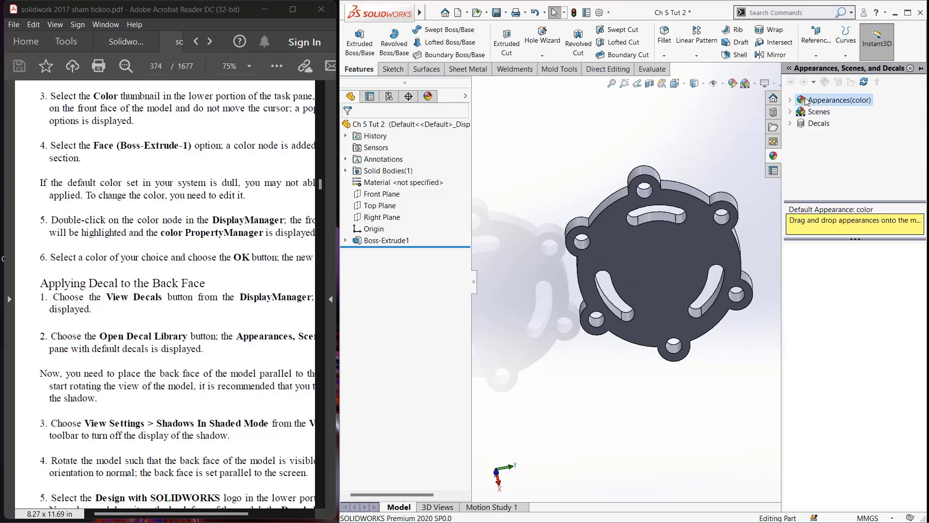
{"action": "left_click", "coordinate": [790, 100]}
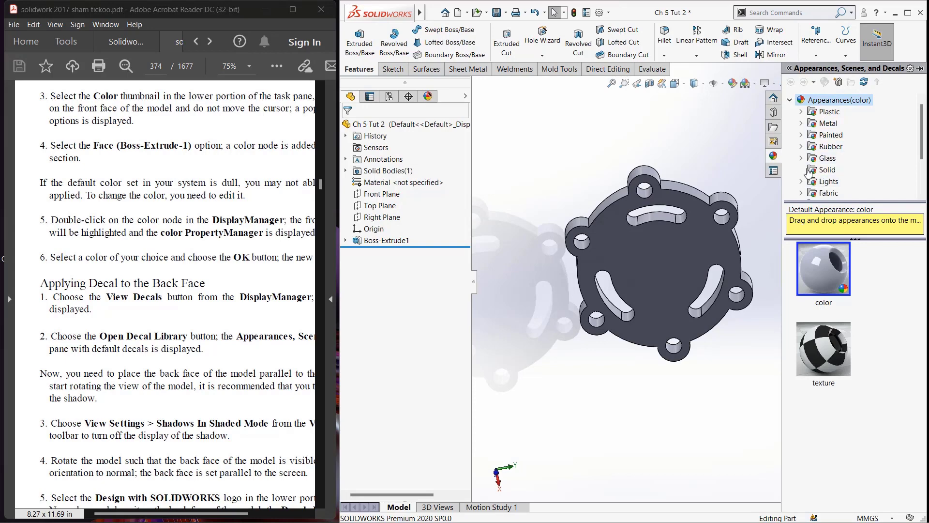
{"action": "left_click", "coordinate": [802, 136]}
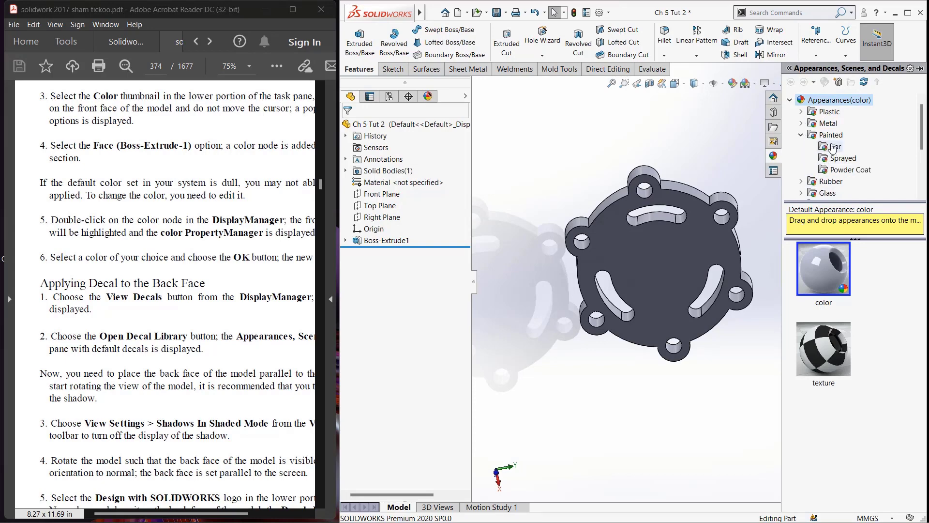
{"action": "left_click", "coordinate": [833, 147]}
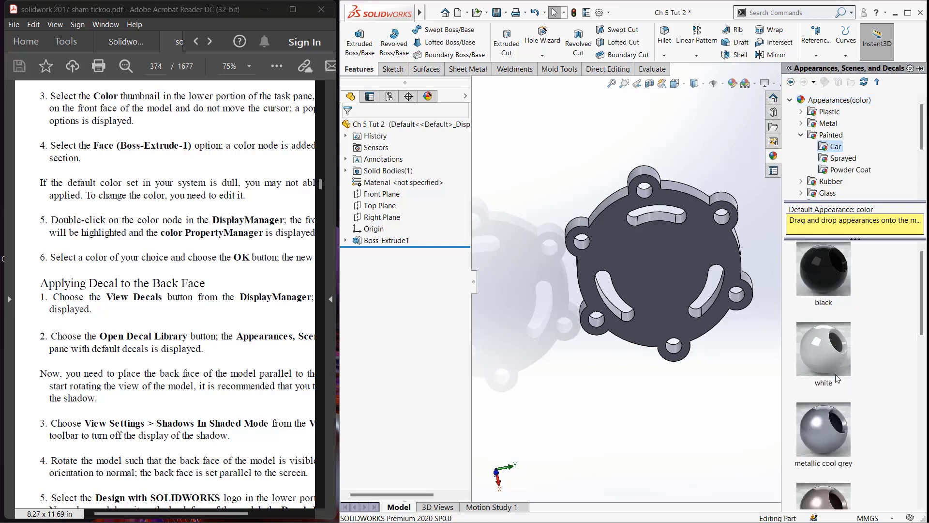
{"action": "left_click", "coordinate": [834, 160]}
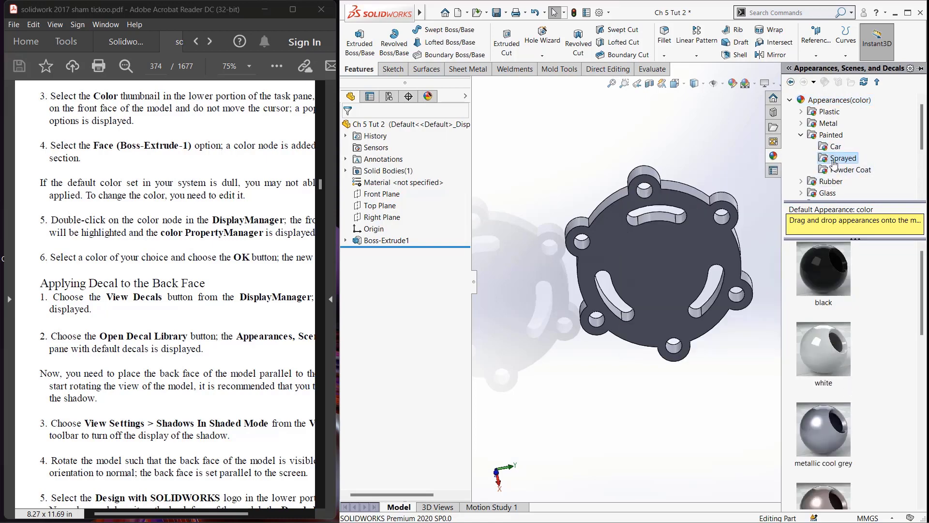
{"action": "mouse_move", "coordinate": [833, 276]}
{"action": "left_mouse_down"}
{"action": "mouse_move", "coordinate": [644, 274]}
{"action": "mouse_move", "coordinate": [664, 272]}
{"action": "left_mouse_up"}
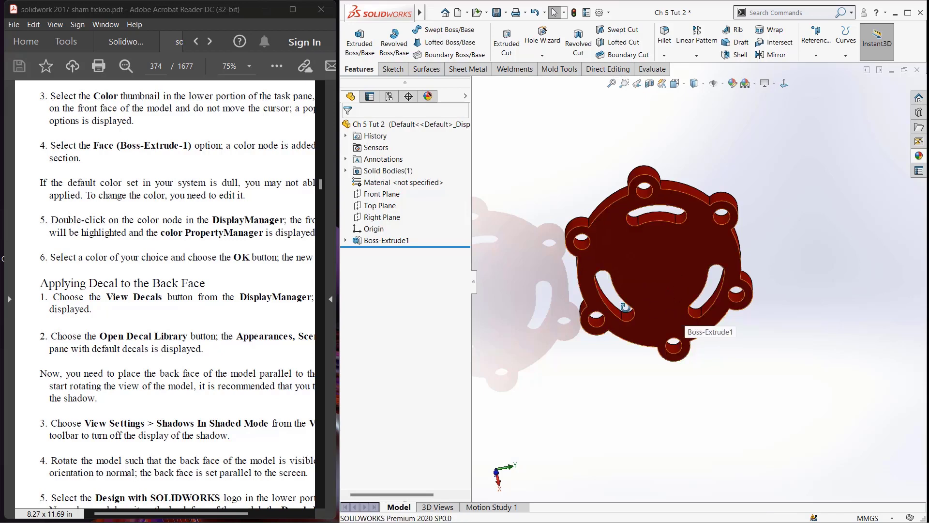
{"action": "mouse_move", "coordinate": [673, 296]}
{"action": "middle_mouse_down"}
{"action": "mouse_move", "coordinate": [597, 295]}
{"action": "mouse_move", "coordinate": [701, 242]}
{"action": "mouse_move", "coordinate": [717, 248]}
{"action": "middle_mouse_up"}
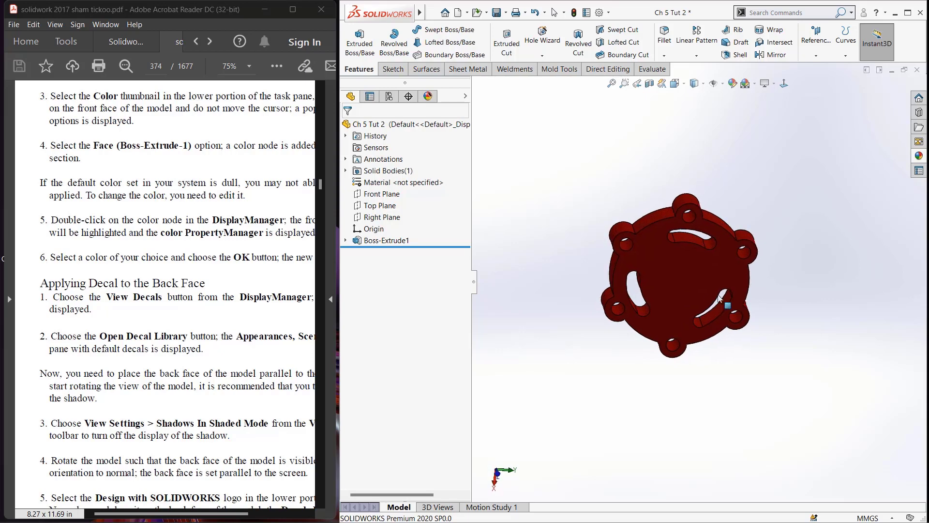
Apply the Stone > Architectural granite appearance to the flange's front face only.
{"action": "left_click", "coordinate": [919, 155]}
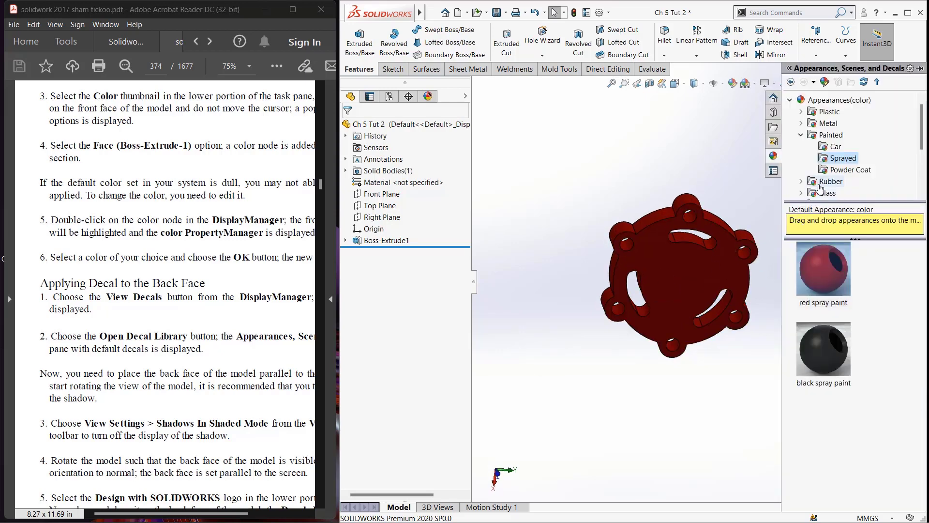
{"action": "scroll", "coordinate": [819, 188], "scroll_direction": "down", "scroll_amount": 3}
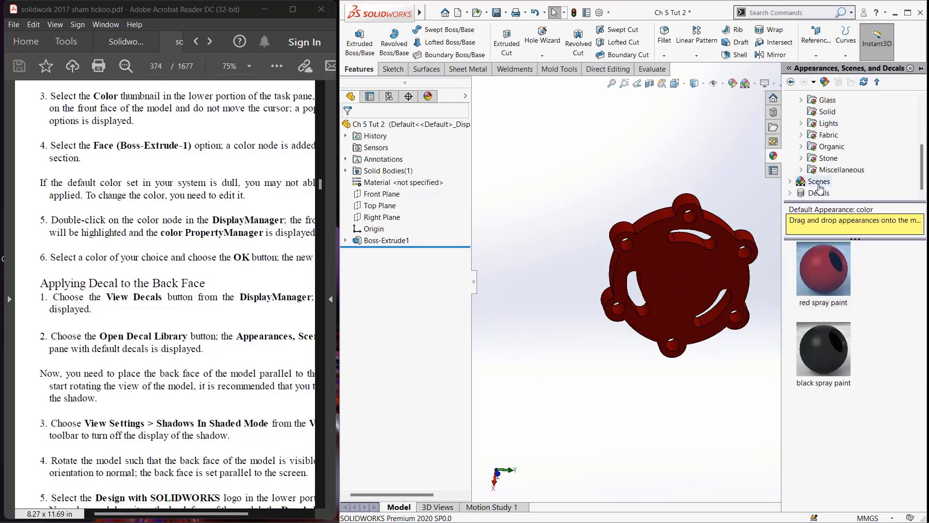
{"action": "left_click", "coordinate": [803, 159]}
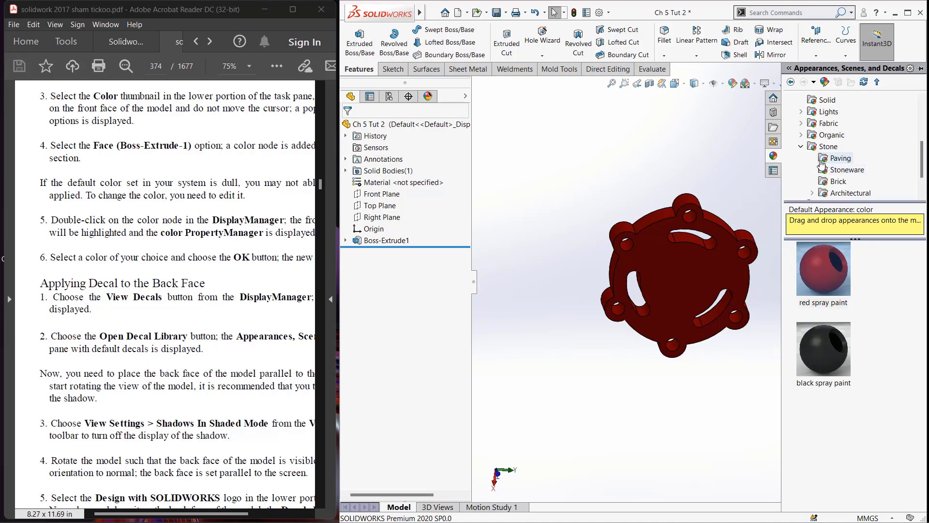
{"action": "scroll", "coordinate": [827, 167], "scroll_direction": "down", "scroll_amount": 2}
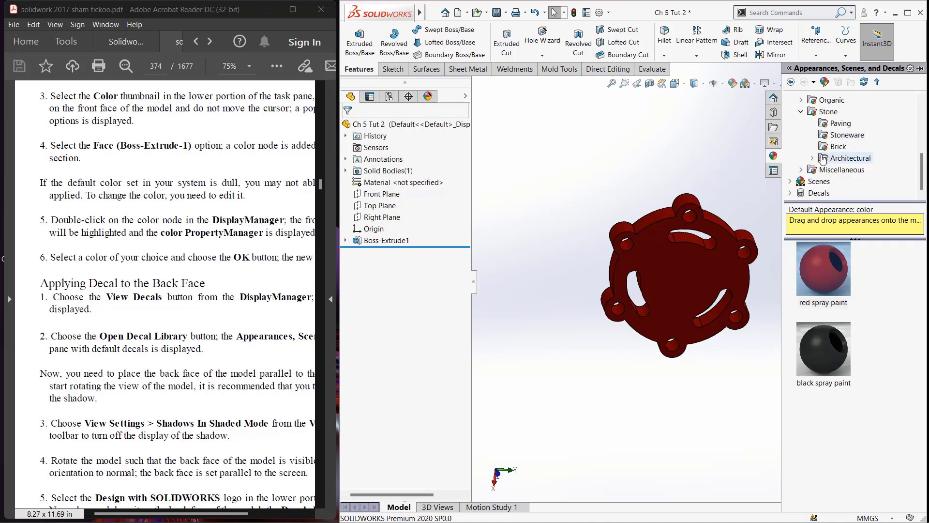
{"action": "left_click", "coordinate": [823, 158]}
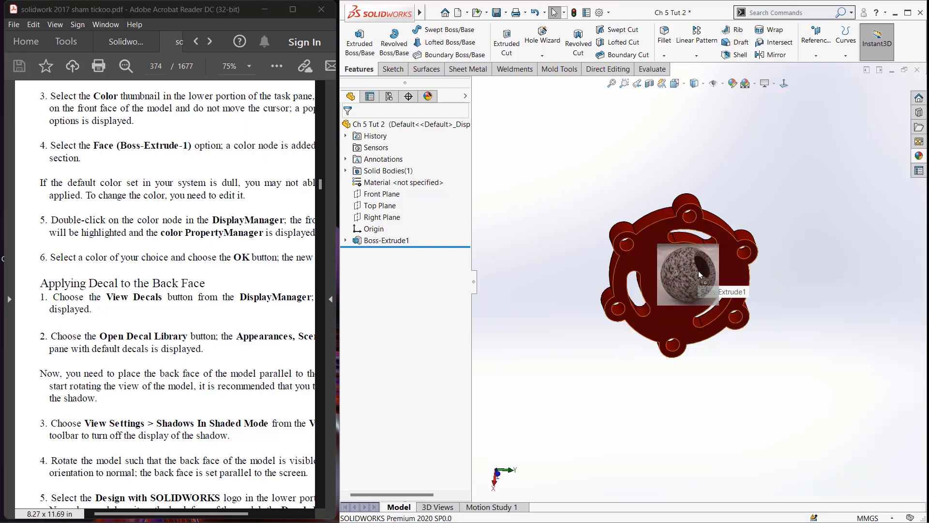
{"action": "left_click_drag", "start_coordinate": [806, 274], "coordinate": [699, 271]}
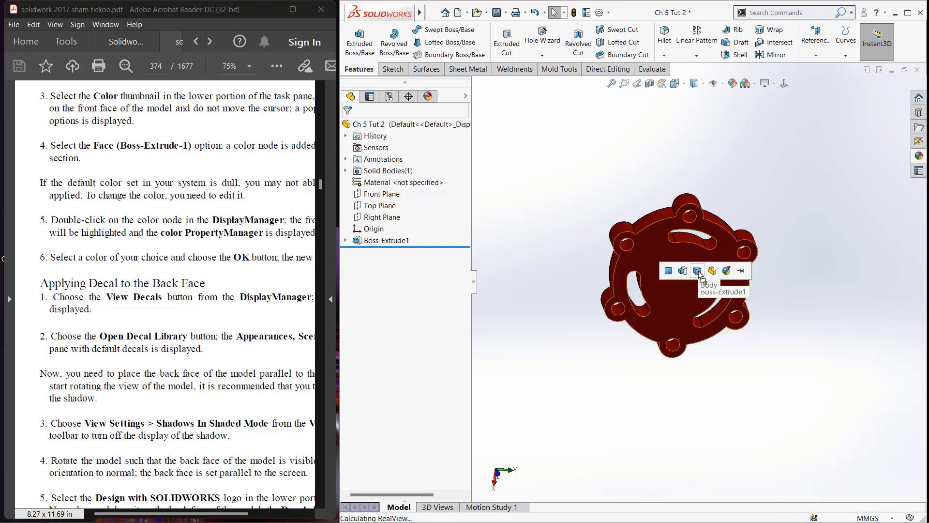
{"action": "left_click", "coordinate": [669, 274]}
{"action": "scroll", "coordinate": [671, 258], "scroll_direction": "up", "scroll_amount": 5}
{"action": "mouse_move", "coordinate": [672, 258]}
{"action": "middle_mouse_down"}
{"action": "mouse_move", "coordinate": [708, 282]}
{"action": "mouse_move", "coordinate": [709, 306]}
{"action": "mouse_move", "coordinate": [696, 295]}
{"action": "mouse_move", "coordinate": [679, 355]}
{"action": "mouse_move", "coordinate": [626, 284]}
{"action": "middle_mouse_up"}
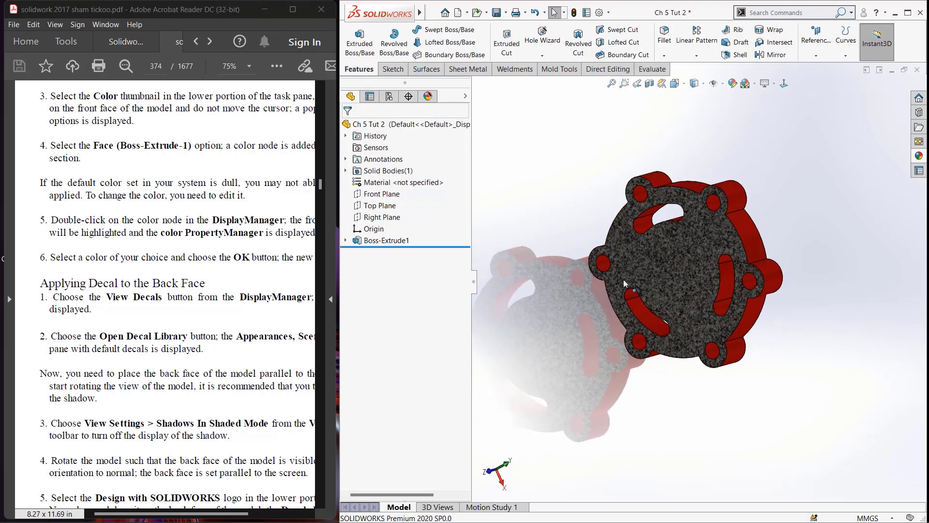
Turn off Shadows In Shaded Mode and orbit the part so the granite face shows.
{"action": "left_click", "coordinate": [774, 84]}
{"action": "left_click", "coordinate": [780, 110]}
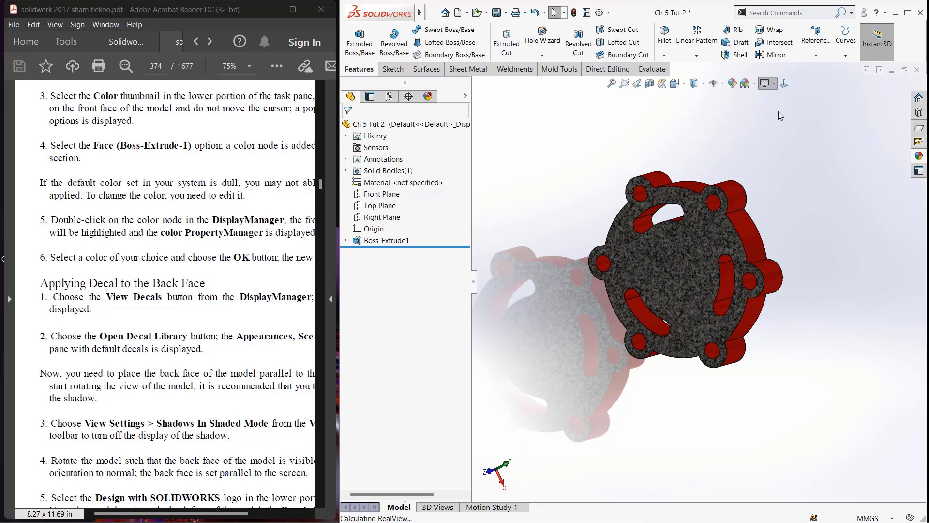
{"action": "scroll", "coordinate": [675, 275], "scroll_direction": "up", "scroll_amount": 3}
{"action": "middle_click_drag", "start_coordinate": [675, 275], "coordinate": [618, 209]}
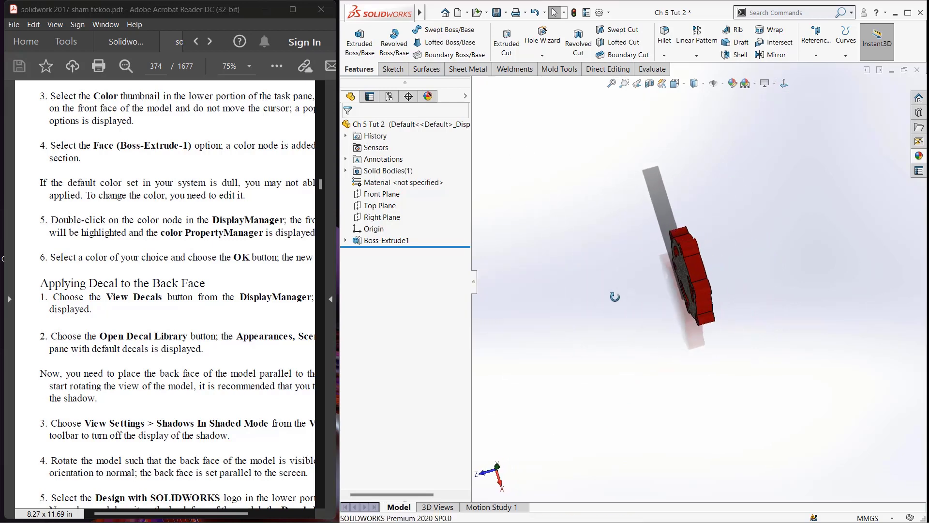
{"action": "mouse_move", "coordinate": [627, 300]}
{"action": "middle_mouse_down"}
{"action": "mouse_move", "coordinate": [646, 232]}
{"action": "mouse_move", "coordinate": [678, 273]}
{"action": "middle_mouse_up"}
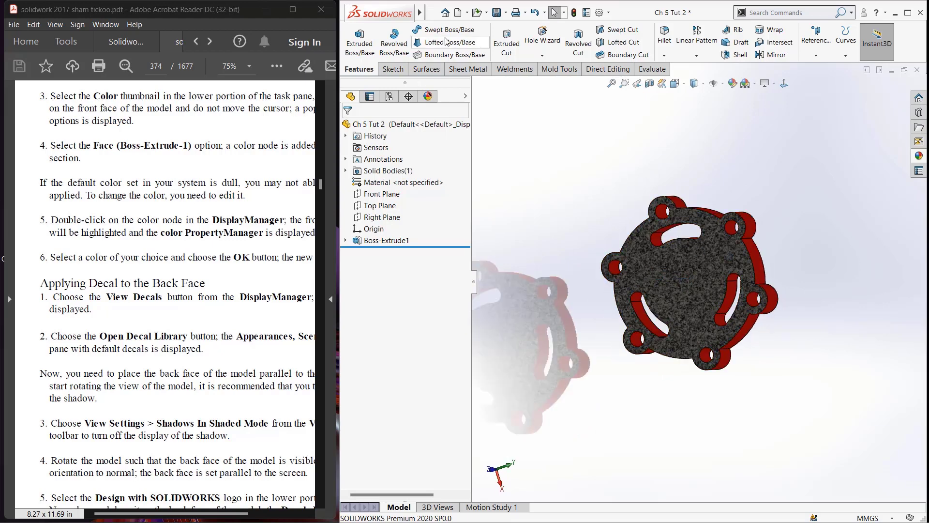
{"action": "left_click", "coordinate": [450, 13]}
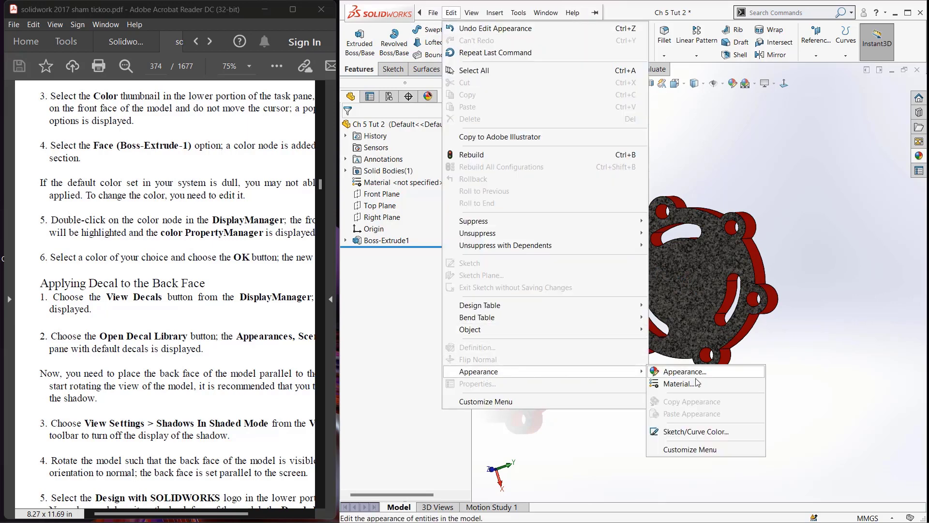
{"action": "mouse_move", "coordinate": [479, 371]}
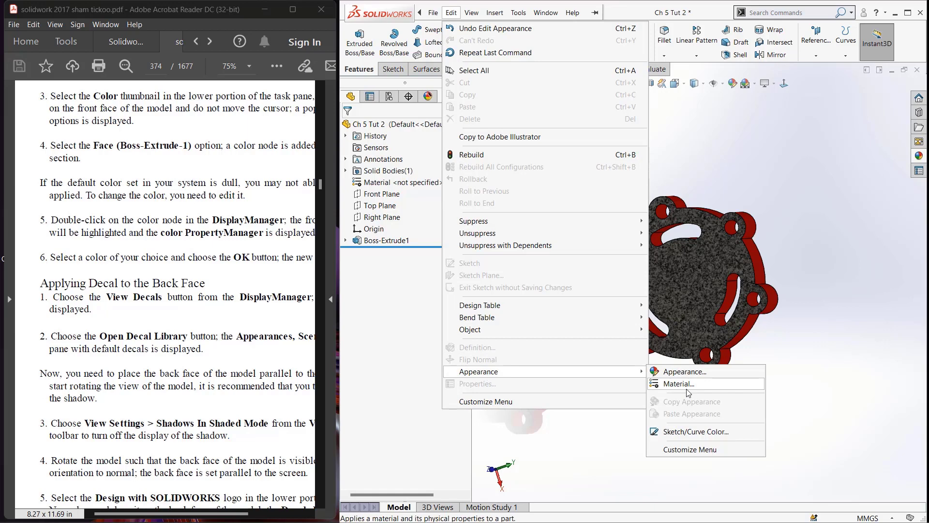
{"action": "key", "text": "Escape"}
{"action": "key", "text": "Escape"}
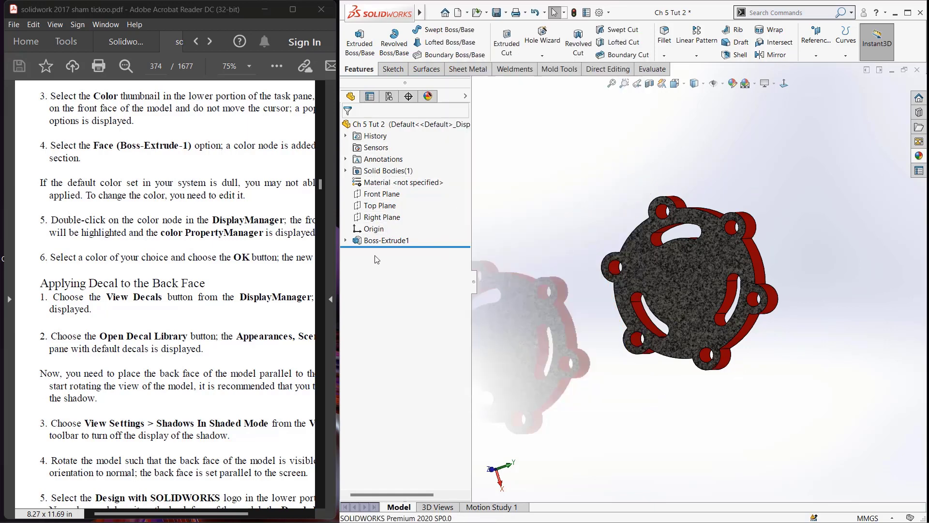
Set the part's material to Brass under Copper Alloys in the Edit Material dialog.
{"action": "right_click", "coordinate": [378, 187]}
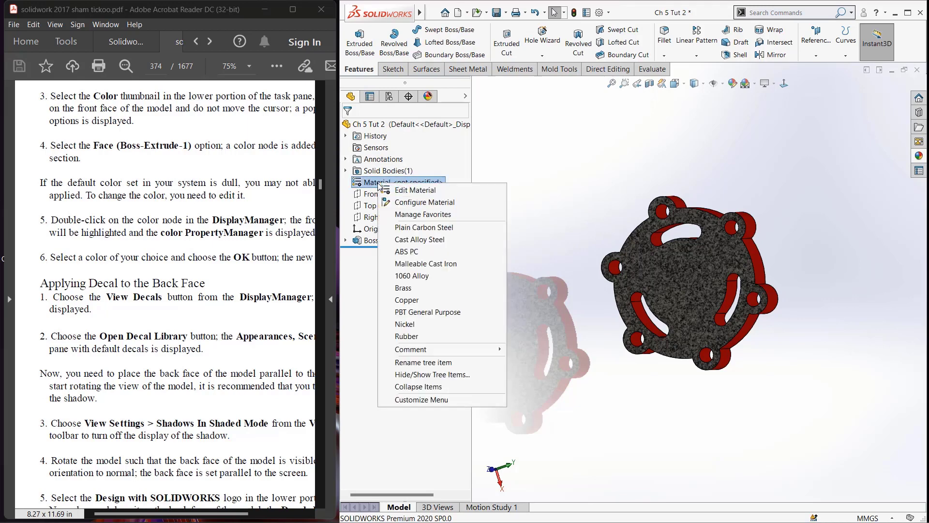
{"action": "left_click", "coordinate": [414, 190]}
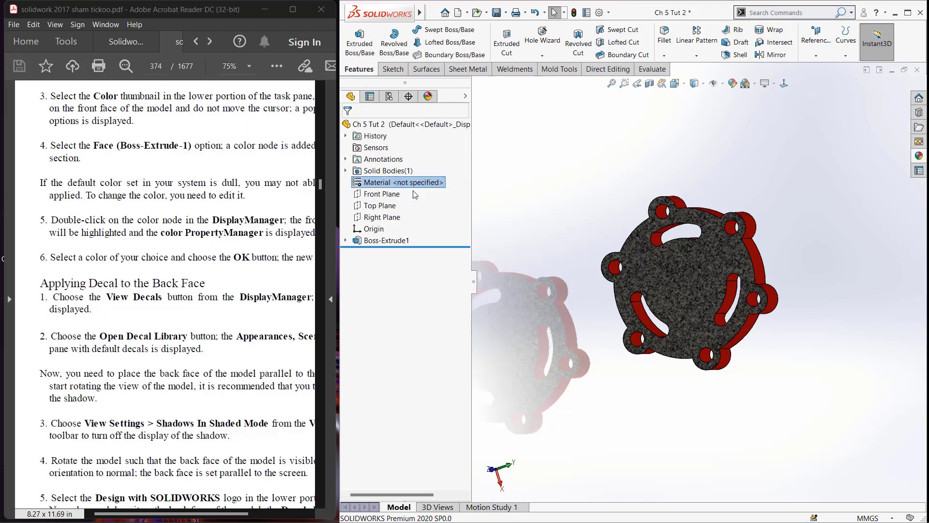
{"action": "scroll", "coordinate": [482, 272], "scroll_direction": "down", "scroll_amount": 5}
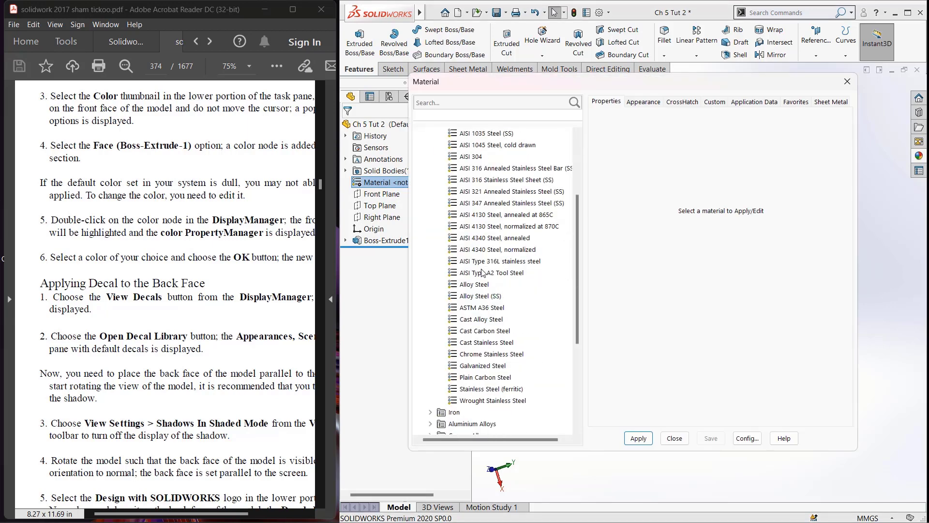
{"action": "scroll", "coordinate": [482, 272], "scroll_direction": "down", "scroll_amount": 3}
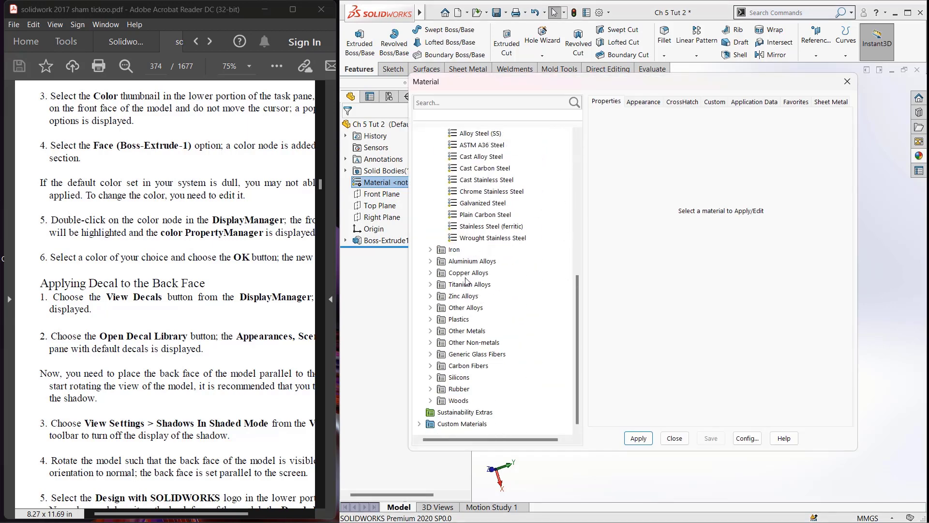
{"action": "left_click", "coordinate": [461, 275]}
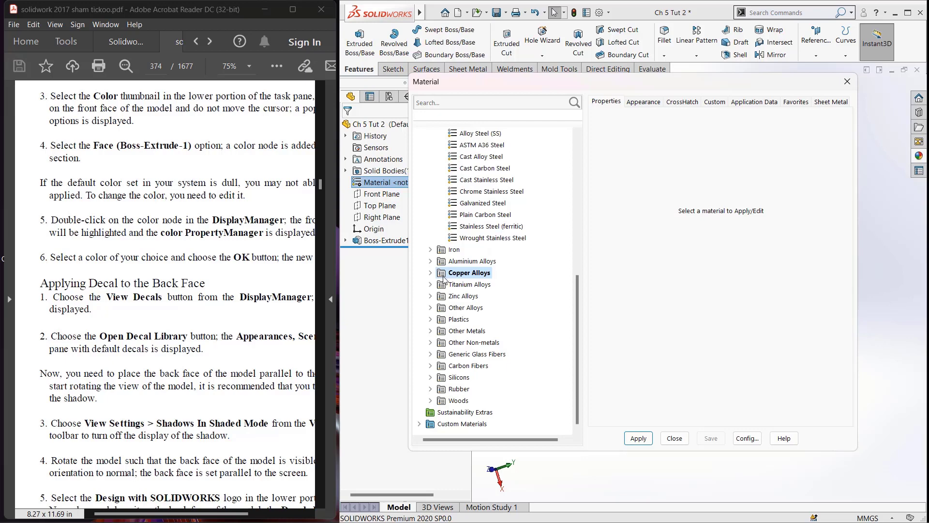
{"action": "left_click", "coordinate": [431, 276]}
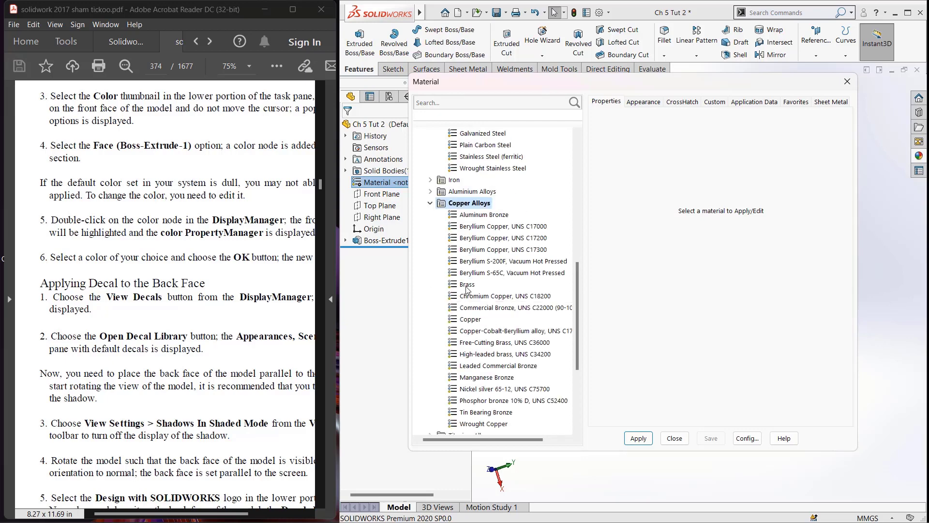
{"action": "left_click", "coordinate": [467, 285]}
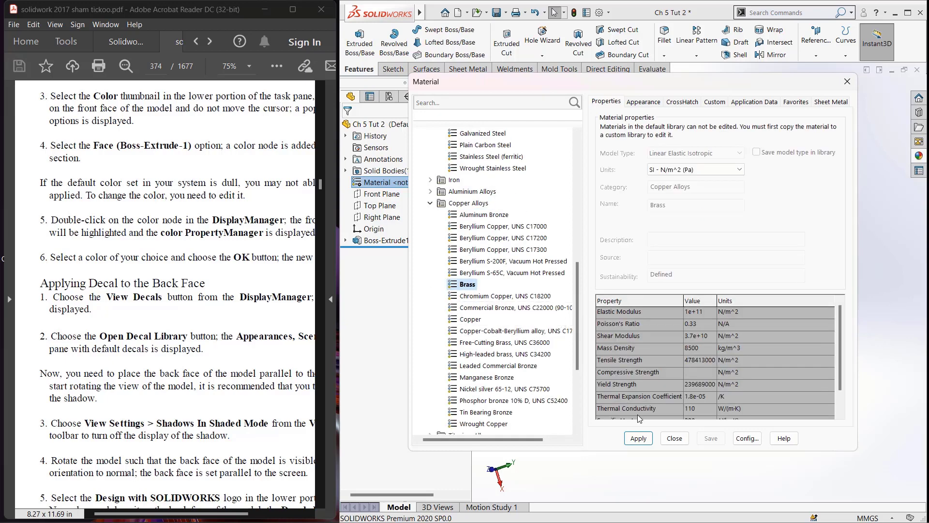
{"action": "left_click", "coordinate": [638, 438]}
{"action": "left_click", "coordinate": [674, 438]}
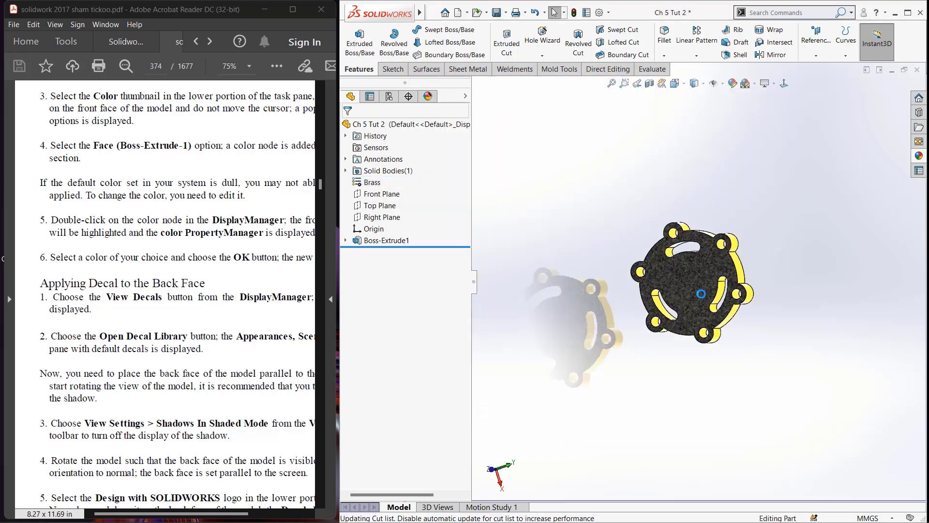
{"action": "mouse_move", "coordinate": [685, 303]}
{"action": "middle_mouse_down"}
{"action": "mouse_move", "coordinate": [619, 339]}
{"action": "mouse_move", "coordinate": [625, 203]}
{"action": "middle_mouse_up"}
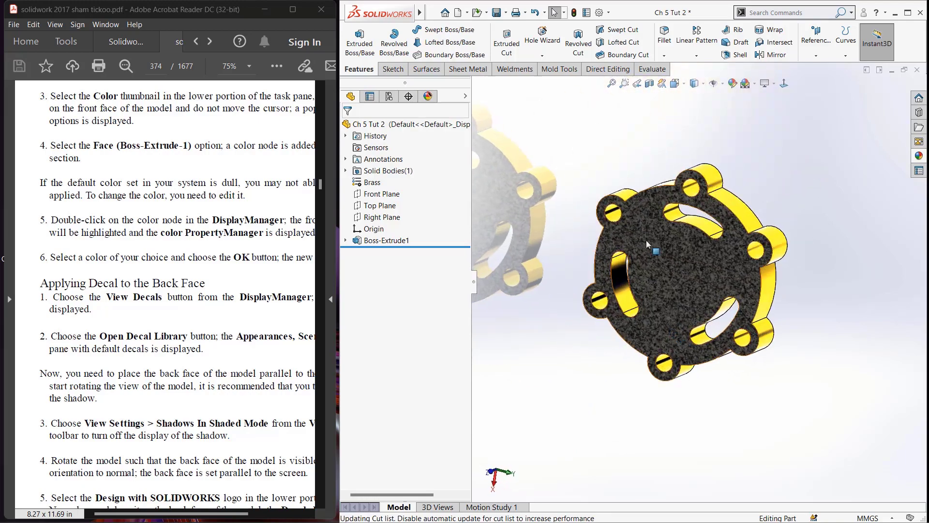
Run Mass Properties on the brass Ch 5 Tut 2 part, showing 1241.85 g and 146099.46 mm³.
{"action": "left_click", "coordinate": [652, 69]}
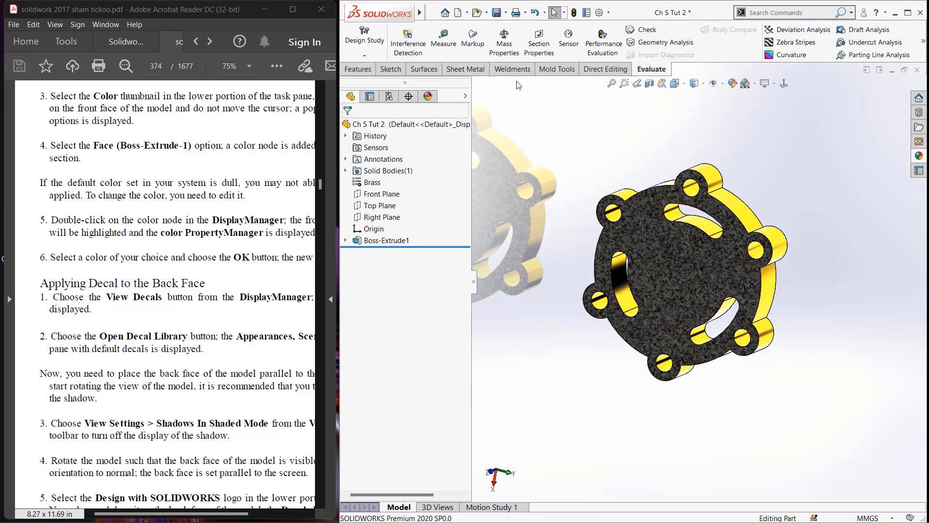
{"action": "left_click", "coordinate": [502, 46]}
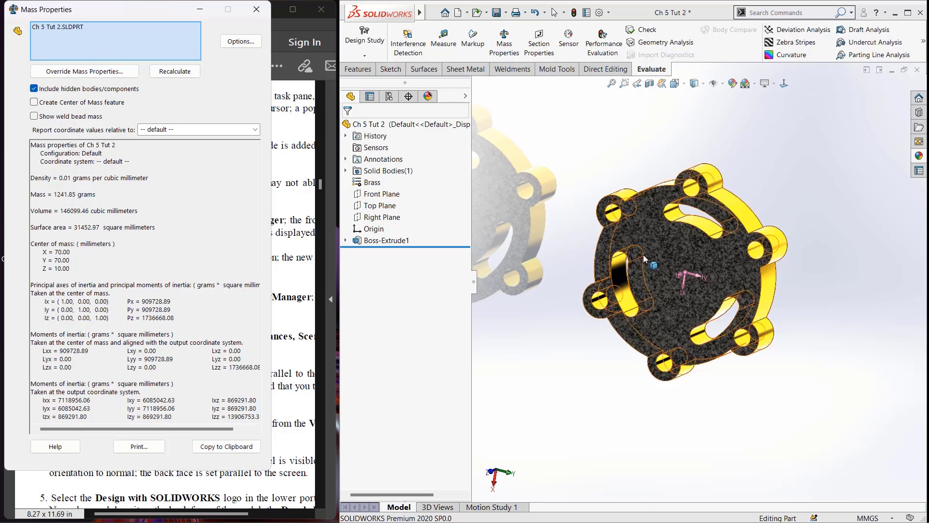
Close the mass properties report and scroll the PDF to page 376's Tutorial 3 and Figure 5-59.
{"action": "left_click", "coordinate": [260, 16]}
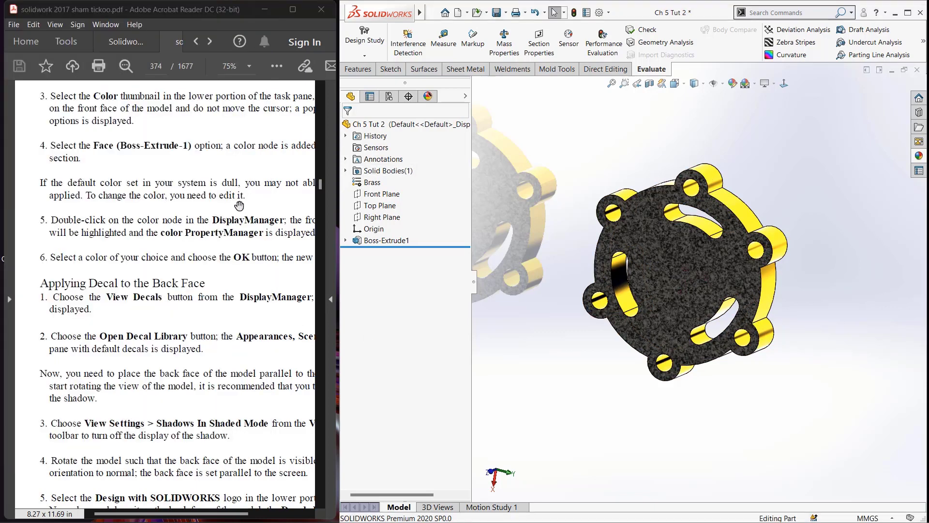
{"action": "scroll", "coordinate": [242, 271], "scroll_direction": "down", "scroll_amount": 5}
{"action": "scroll", "coordinate": [247, 306], "scroll_direction": "down", "scroll_amount": 5}
{"action": "scroll", "coordinate": [247, 305], "scroll_direction": "down", "scroll_amount": 2}
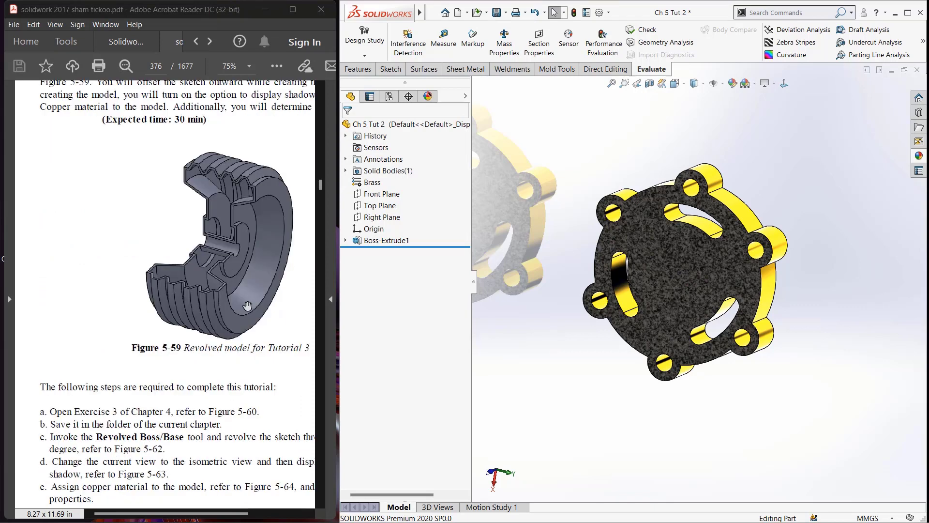
{"action": "scroll", "coordinate": [193, 295], "scroll_direction": "up", "scroll_amount": 2}
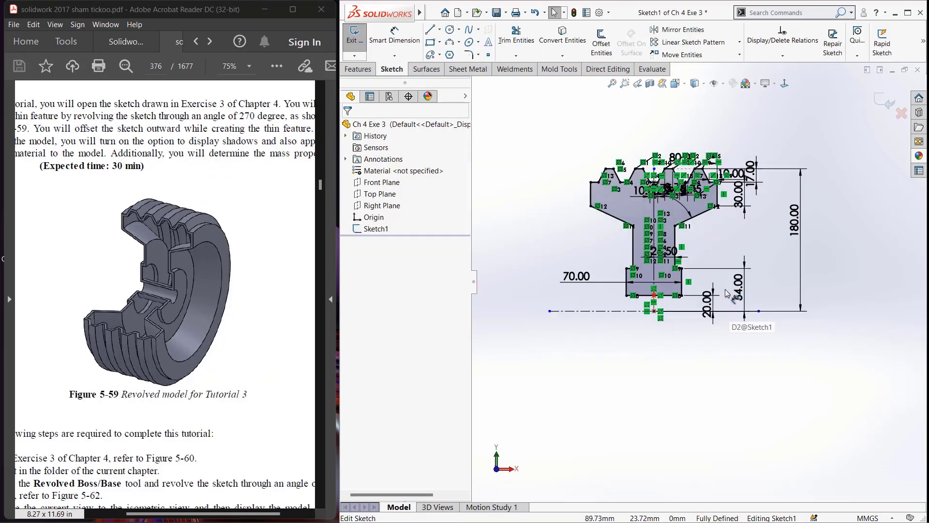
{"action": "scroll", "coordinate": [732, 296], "scroll_direction": "down", "scroll_amount": 3}
{"action": "scroll", "coordinate": [675, 247], "scroll_direction": "down", "scroll_amount": 3}
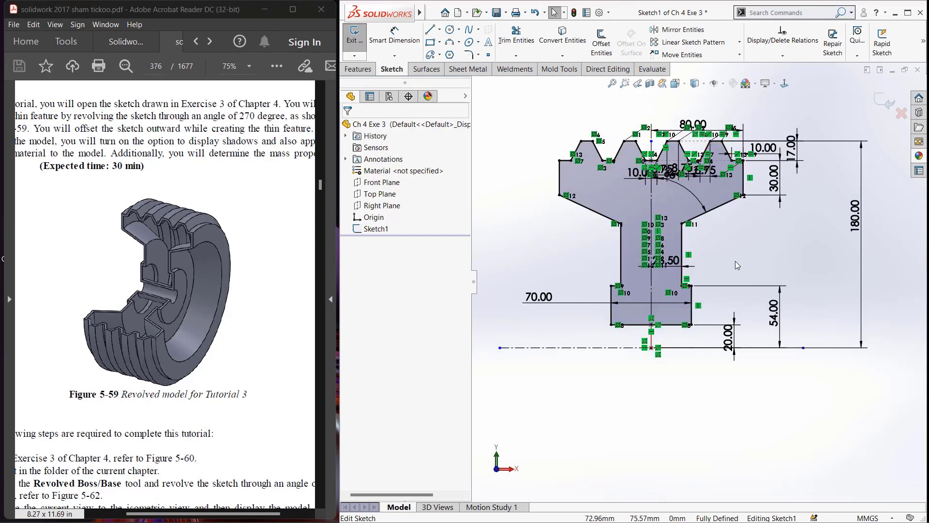
Scroll the PDF to page 377's Figure 5-60 to compare it with the Ch 4 Exe 3 sketch.
{"action": "scroll", "coordinate": [735, 260], "scroll_direction": "up", "scroll_amount": 3}
{"action": "scroll", "coordinate": [736, 258], "scroll_direction": "down", "scroll_amount": 3}
{"action": "scroll", "coordinate": [233, 375], "scroll_direction": "down", "scroll_amount": 5}
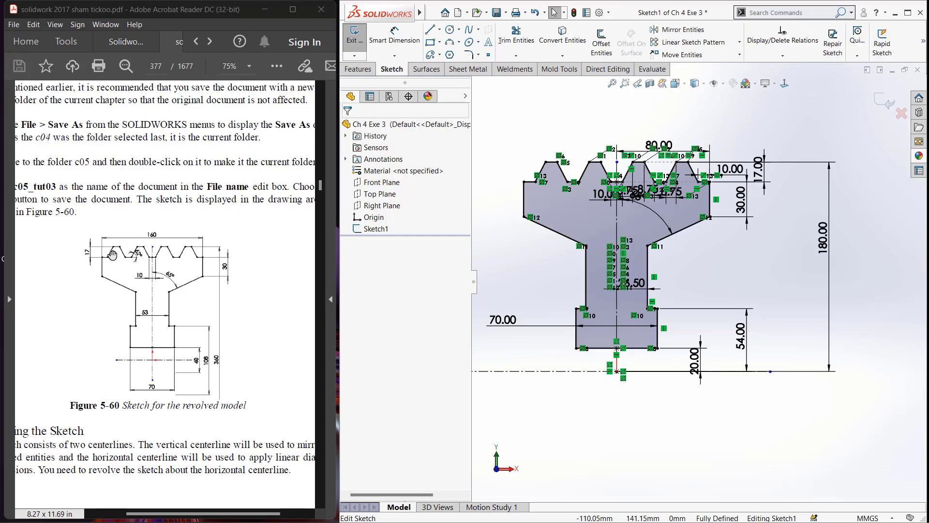
{"action": "scroll", "coordinate": [130, 264], "scroll_direction": "up", "scroll_amount": 1}
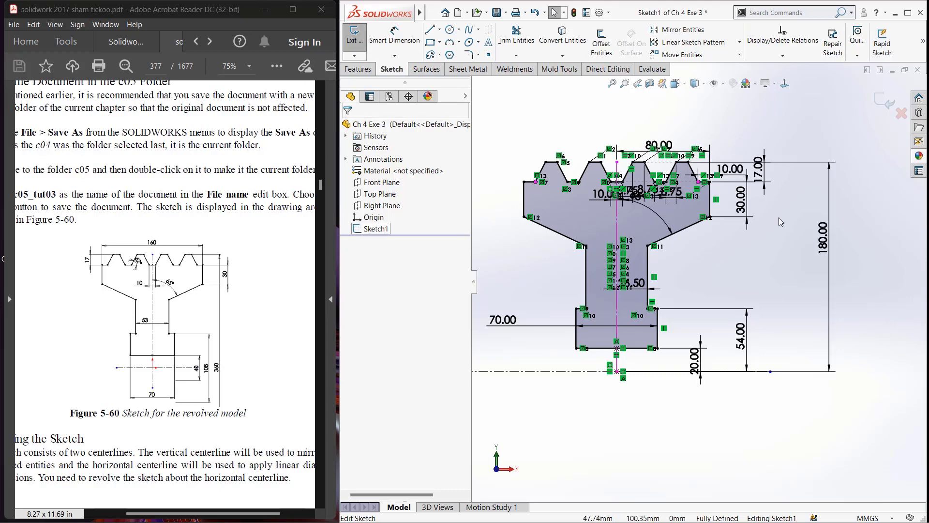
{"action": "scroll", "coordinate": [707, 194], "scroll_direction": "down", "scroll_amount": 2}
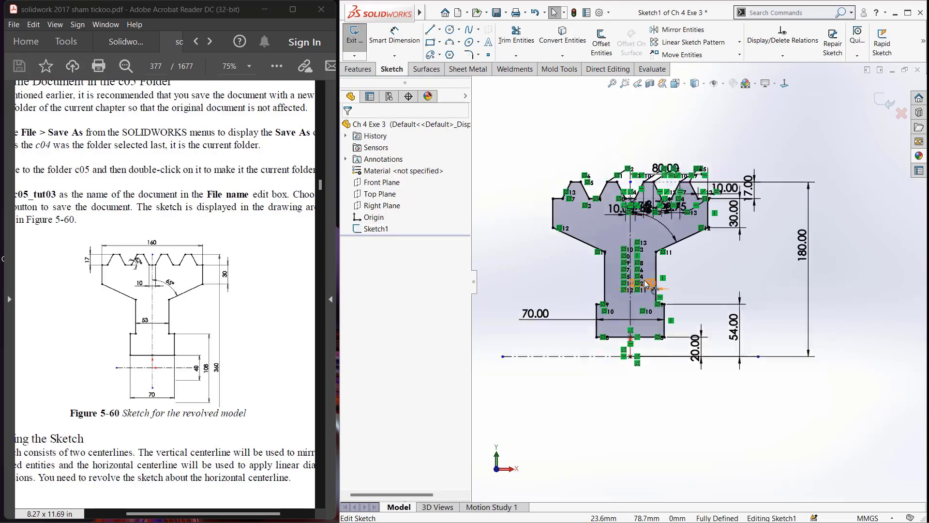
{"action": "scroll", "coordinate": [709, 242], "scroll_direction": "up", "scroll_amount": 3}
{"action": "scroll", "coordinate": [710, 294], "scroll_direction": "down", "scroll_amount": 1}
{"action": "scroll", "coordinate": [710, 294], "scroll_direction": "down", "scroll_amount": 1}
Start a Revolved Boss/Base on the sketch with Line31 as the axis of revolution.
{"action": "left_click", "coordinate": [358, 68]}
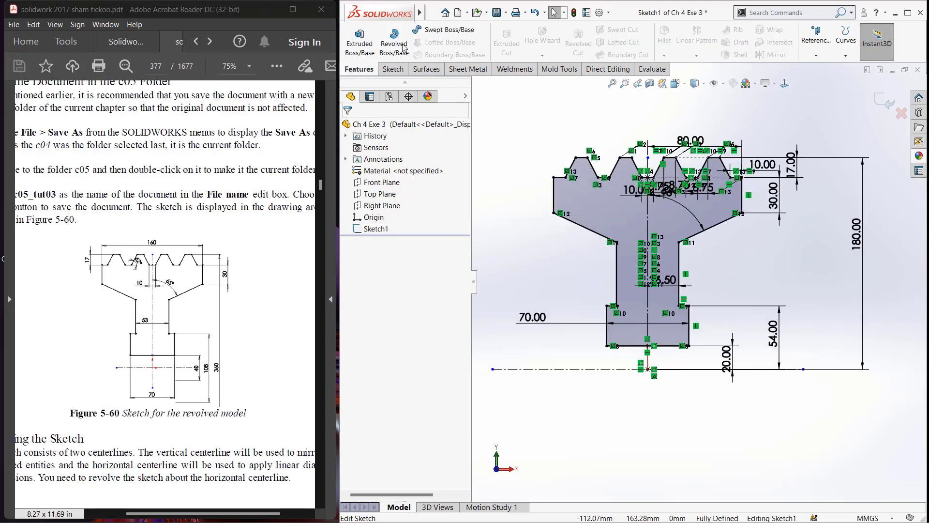
{"action": "left_click", "coordinate": [394, 44]}
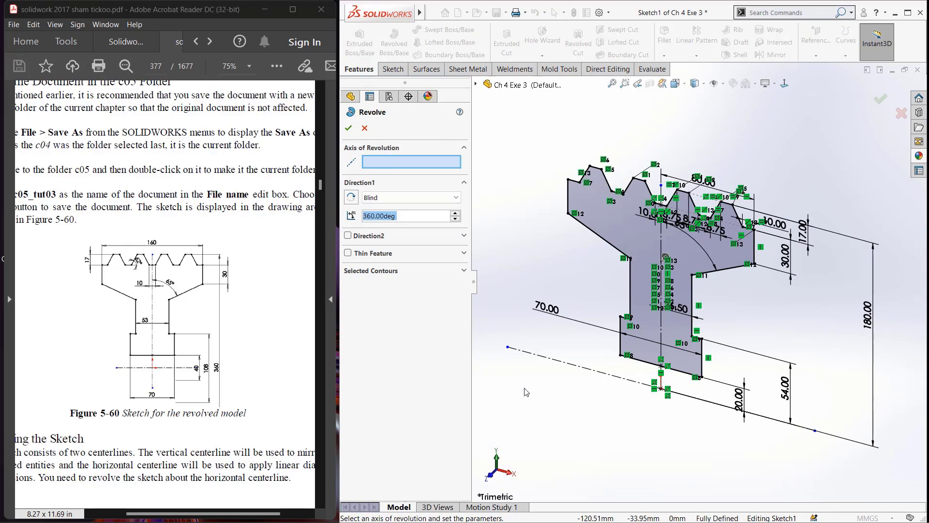
{"action": "left_click", "coordinate": [573, 368]}
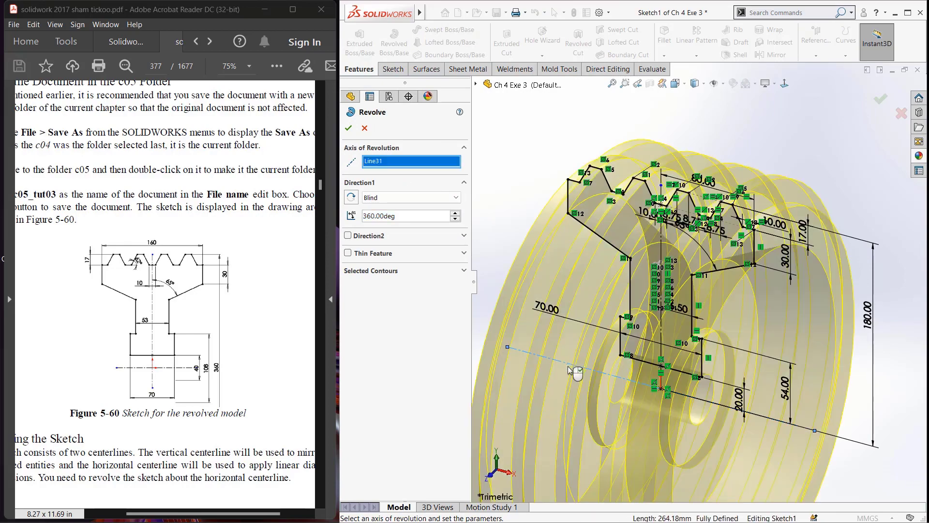
{"action": "scroll", "coordinate": [629, 338], "scroll_direction": "up", "scroll_amount": 1}
{"action": "scroll", "coordinate": [665, 317], "scroll_direction": "up", "scroll_amount": 2}
{"action": "mouse_move", "coordinate": [666, 317]}
{"action": "middle_mouse_down"}
{"action": "mouse_move", "coordinate": [701, 266]}
{"action": "mouse_move", "coordinate": [687, 276]}
{"action": "middle_mouse_up"}
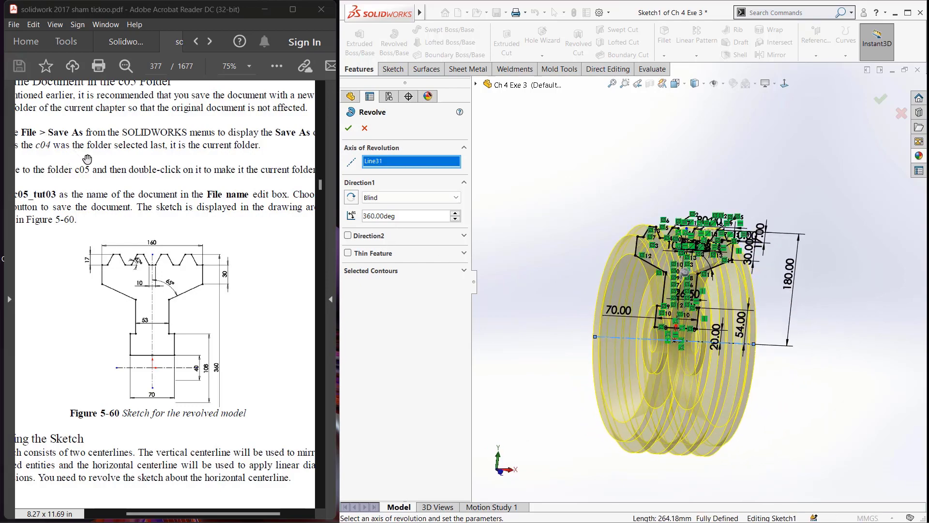
{"action": "scroll", "coordinate": [84, 160], "scroll_direction": "up", "scroll_amount": 1}
{"action": "scroll", "coordinate": [73, 135], "scroll_direction": "up", "scroll_amount": 5}
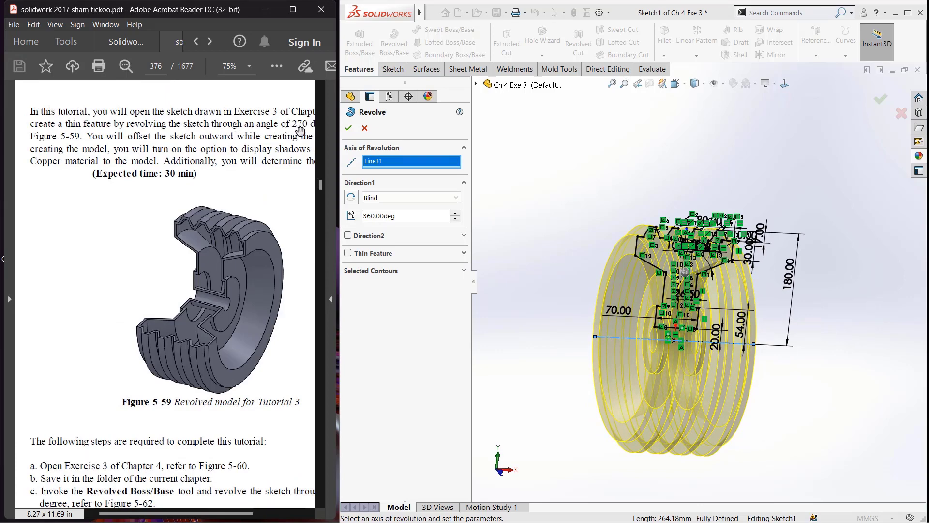
Set the revolve angle to 270° and accept it as Revolve1.
{"action": "left_click_drag", "start_coordinate": [184, 514], "coordinate": [207, 514]}
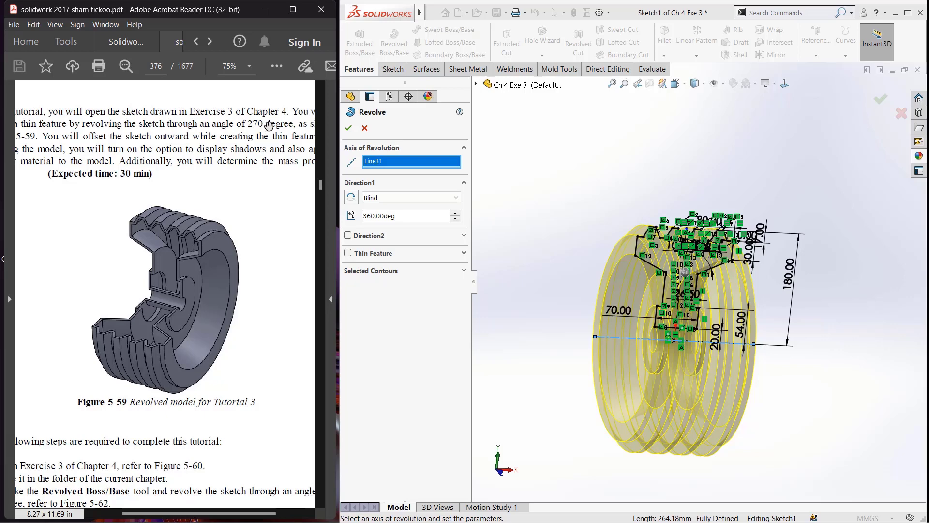
{"action": "scroll", "coordinate": [53, 160], "scroll_direction": "left", "scroll_amount": 2}
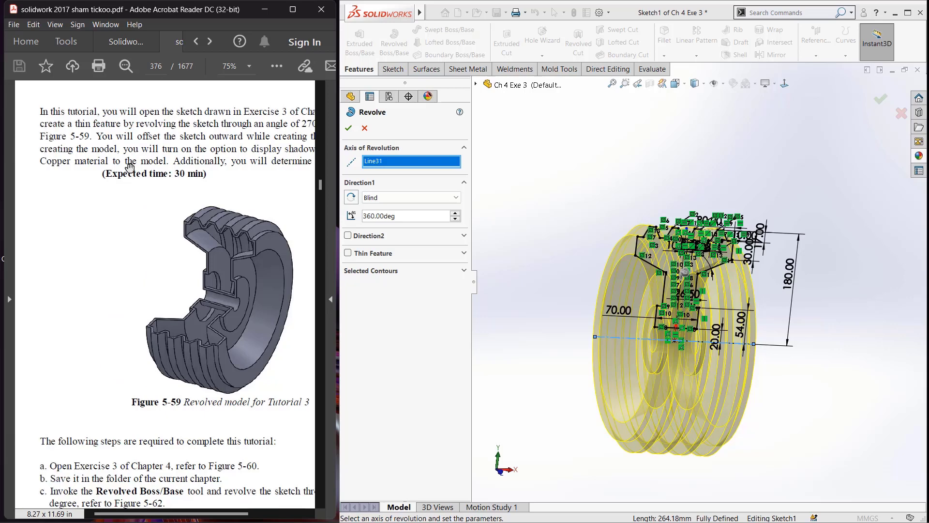
{"action": "scroll", "coordinate": [159, 170], "scroll_direction": "right", "scroll_amount": 4}
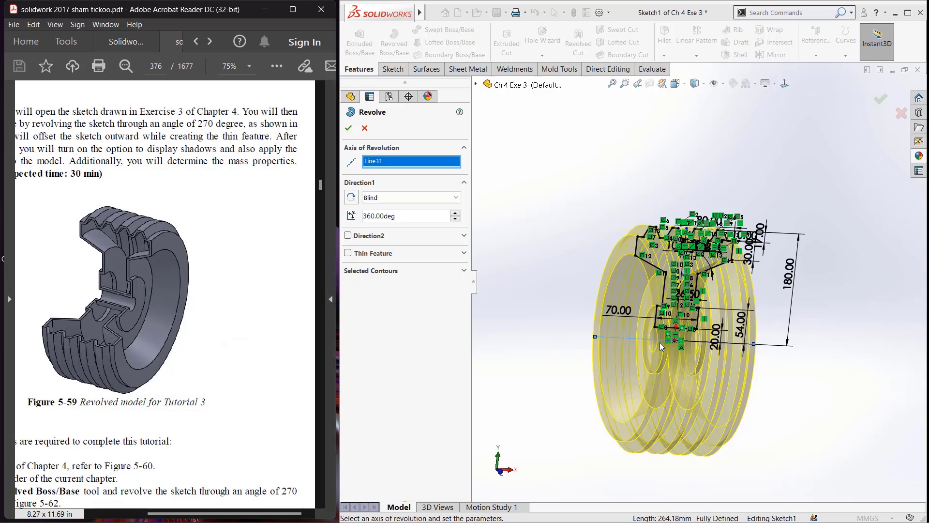
{"action": "middle_click_drag", "start_coordinate": [605, 349], "coordinate": [687, 339]}
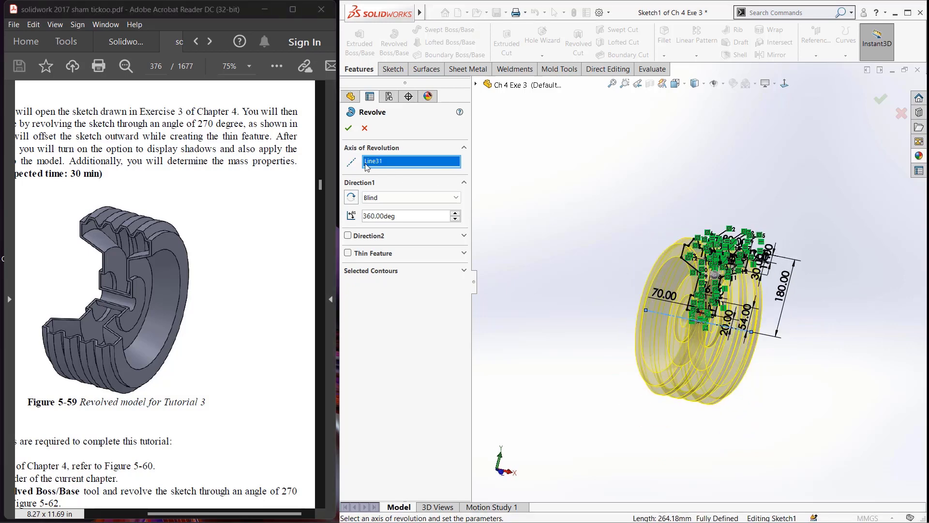
{"action": "left_click_drag", "start_coordinate": [402, 217], "coordinate": [350, 218]}
{"action": "type", "text": "270"}
{"action": "middle_click_drag", "start_coordinate": [668, 339], "coordinate": [687, 348]}
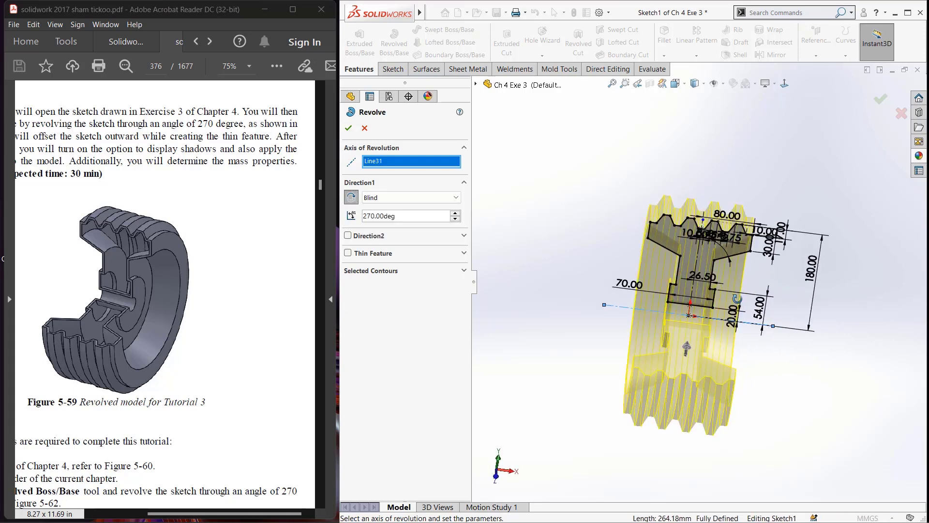
{"action": "middle_click_drag", "start_coordinate": [736, 299], "coordinate": [755, 305]}
{"action": "key", "text": "Return"}
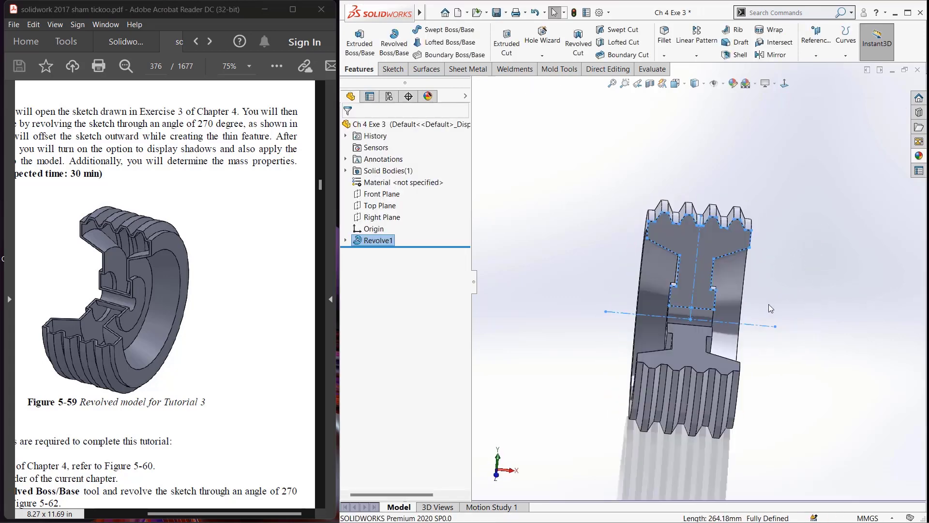
Undo Revolve1 and start a new revolve of Sketch1 about the horizontal centerline.
{"action": "mouse_move", "coordinate": [696, 362]}
{"action": "middle_mouse_down"}
{"action": "mouse_move", "coordinate": [607, 337]}
{"action": "mouse_move", "coordinate": [637, 336]}
{"action": "middle_mouse_up"}
{"action": "key", "text": "ctrl+z"}
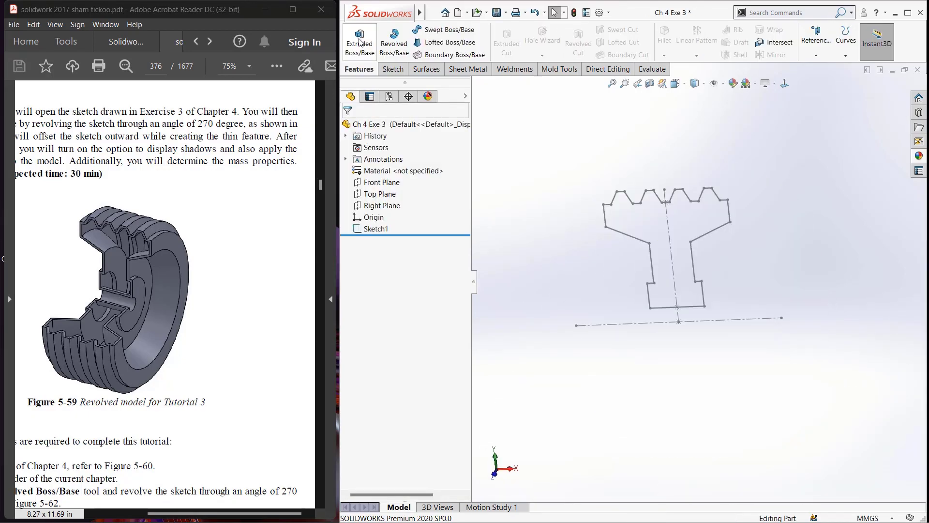
{"action": "left_click", "coordinate": [394, 42]}
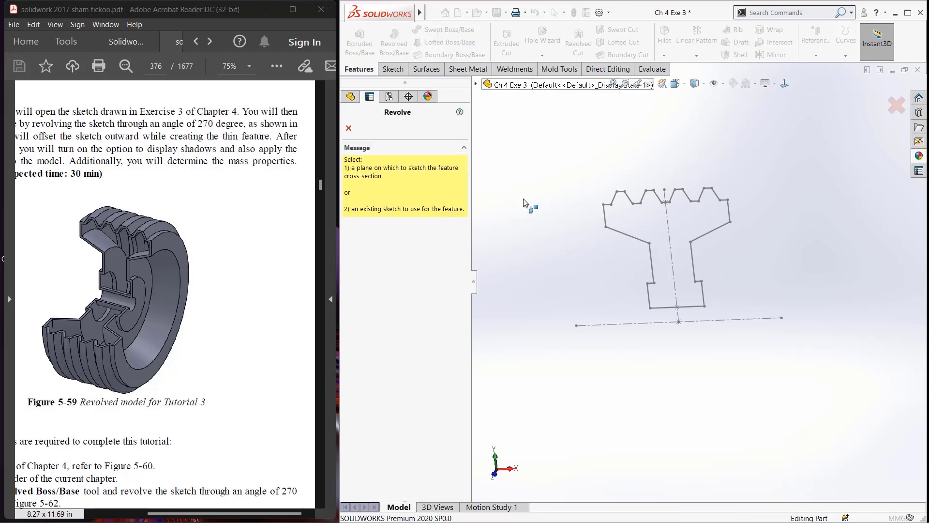
{"action": "left_click", "coordinate": [503, 188]}
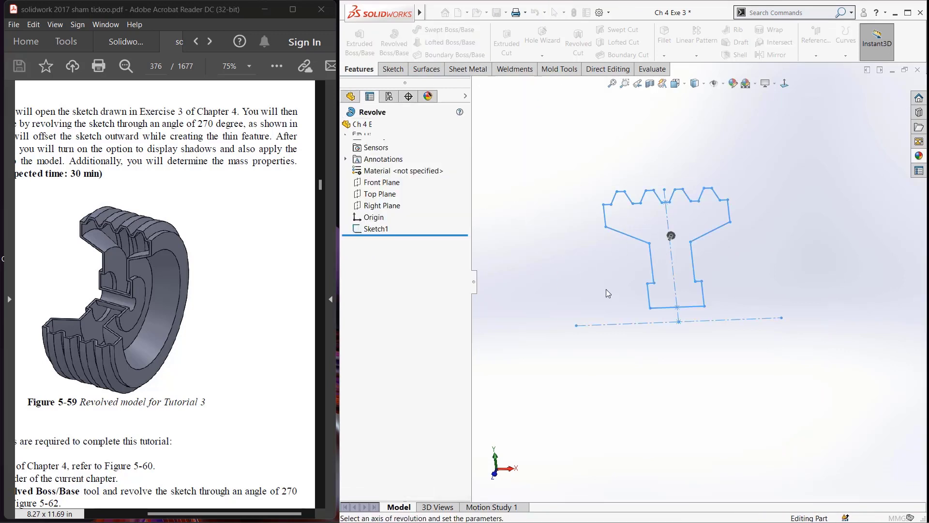
{"action": "left_click", "coordinate": [651, 325]}
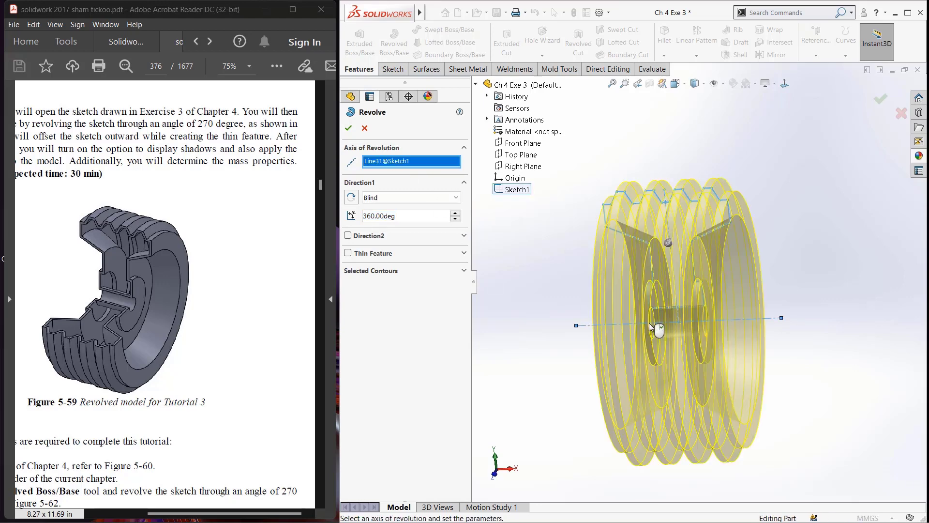
Make it a reversed 10 mm one-direction thin feature at 270° and accept Revolve-Thin1.
{"action": "left_click", "coordinate": [348, 253]}
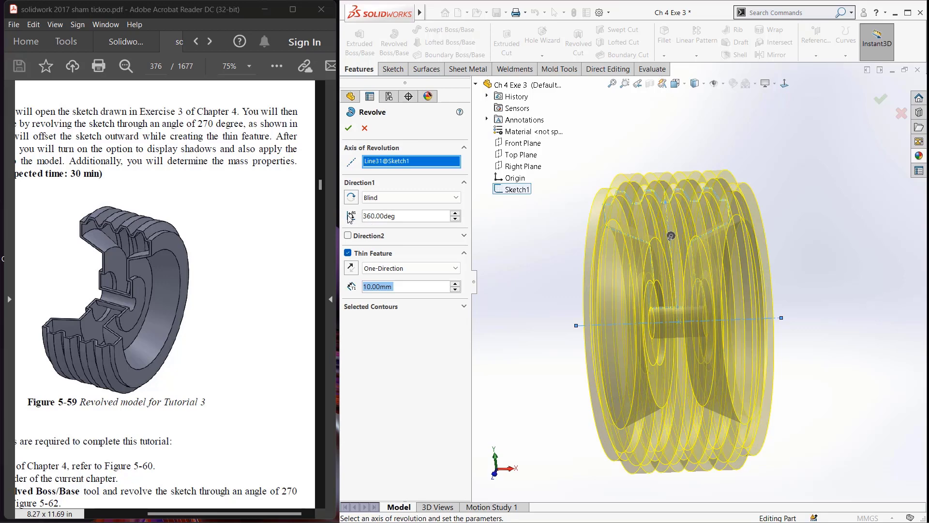
{"action": "left_click", "coordinate": [351, 199]}
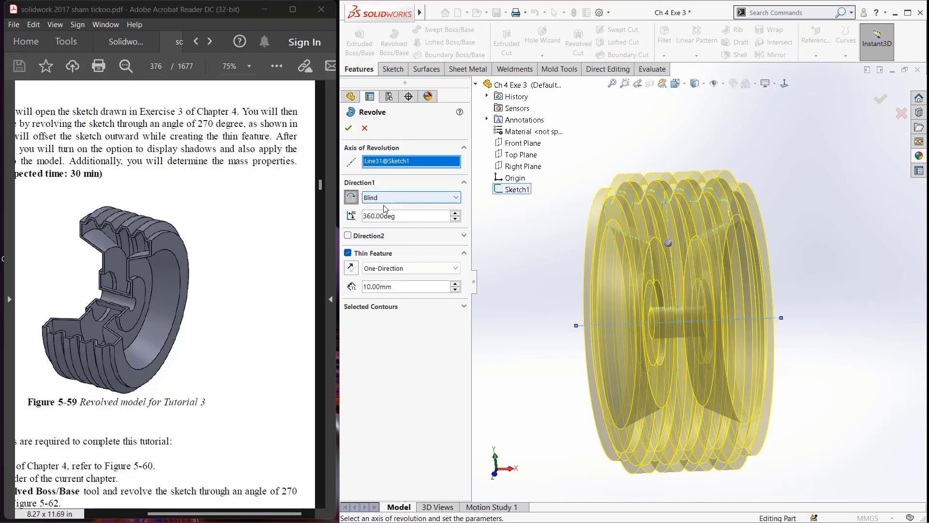
{"action": "left_click_drag", "start_coordinate": [404, 216], "coordinate": [341, 209]}
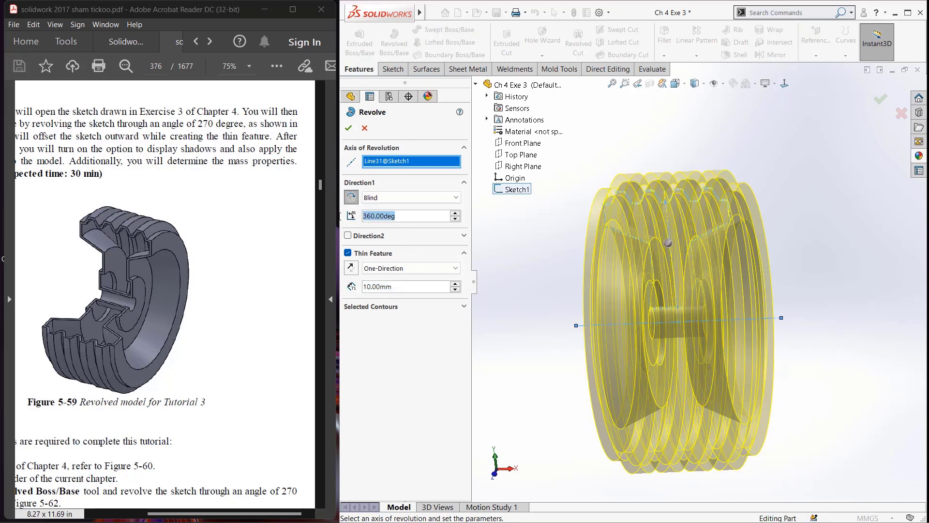
{"action": "type", "text": "270"}
{"action": "key", "text": "Return"}
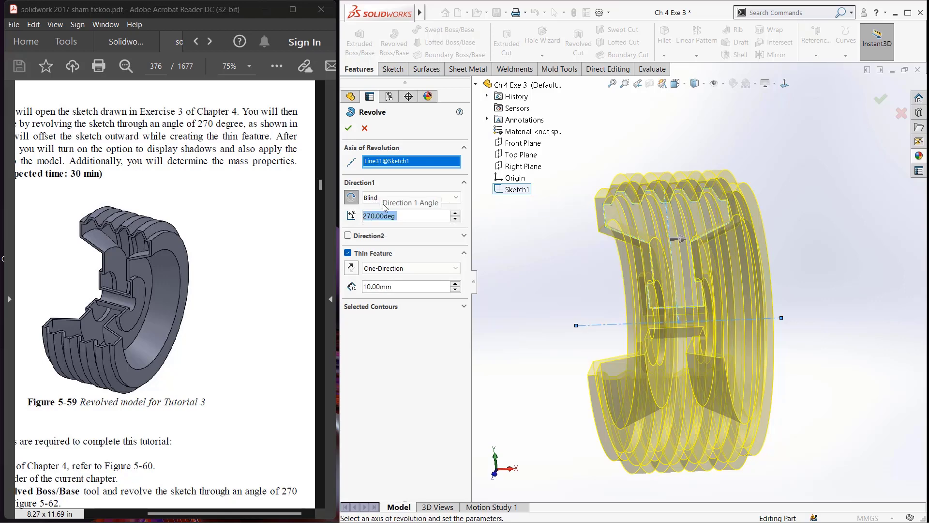
{"action": "left_click", "coordinate": [349, 128]}
{"action": "mouse_move", "coordinate": [678, 291]}
{"action": "middle_mouse_down"}
{"action": "mouse_move", "coordinate": [702, 297]}
{"action": "mouse_move", "coordinate": [709, 336]}
{"action": "mouse_move", "coordinate": [386, 209]}
{"action": "middle_mouse_up"}
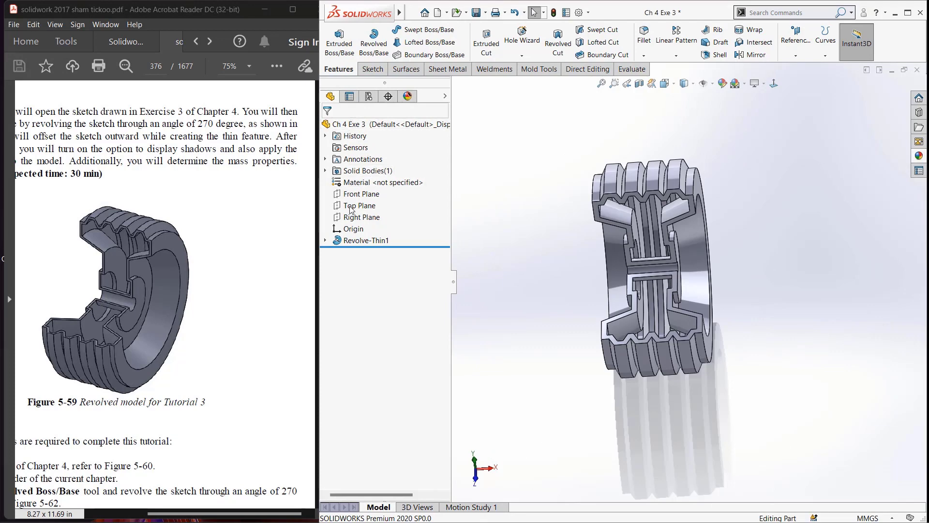
Assign Copper as the Ch 4 Exe 3 part's material and orbit to view the copper finish.
{"action": "right_click", "coordinate": [364, 186]}
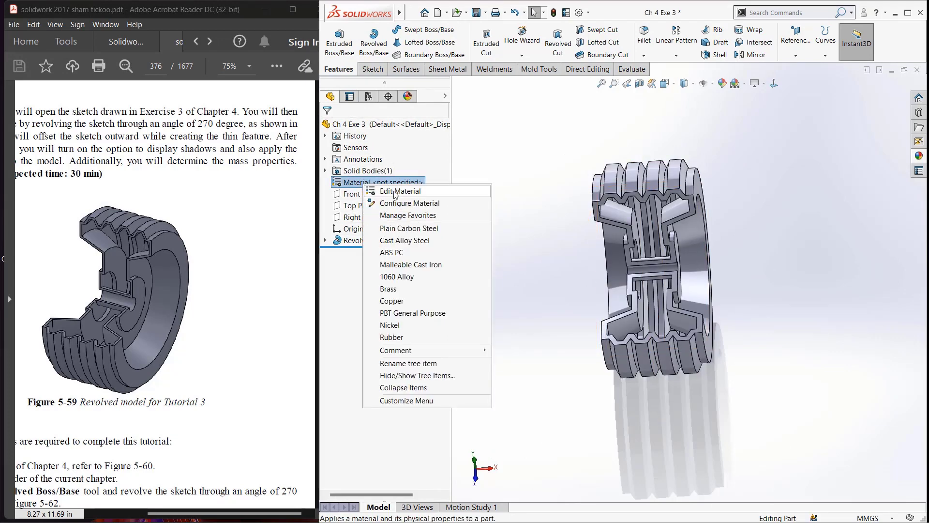
{"action": "left_click", "coordinate": [393, 302]}
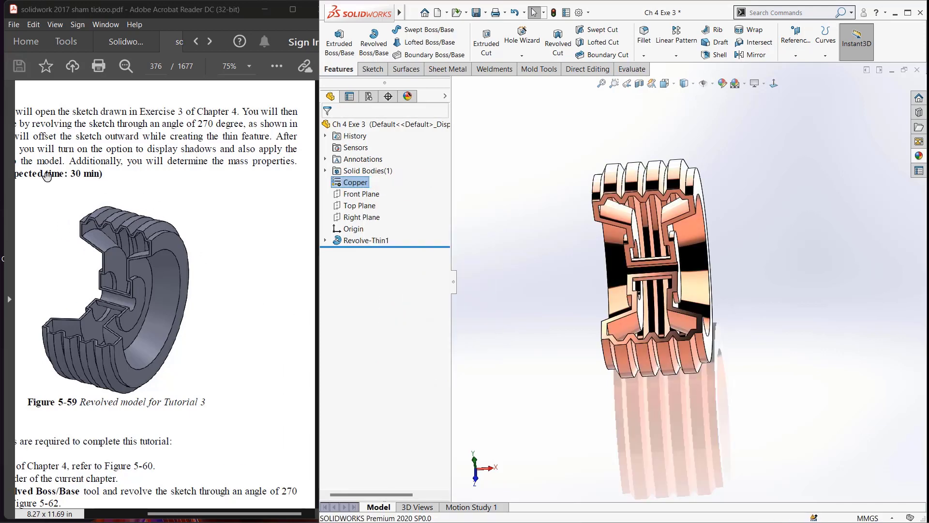
{"action": "left_click_drag", "start_coordinate": [168, 517], "coordinate": [114, 517]}
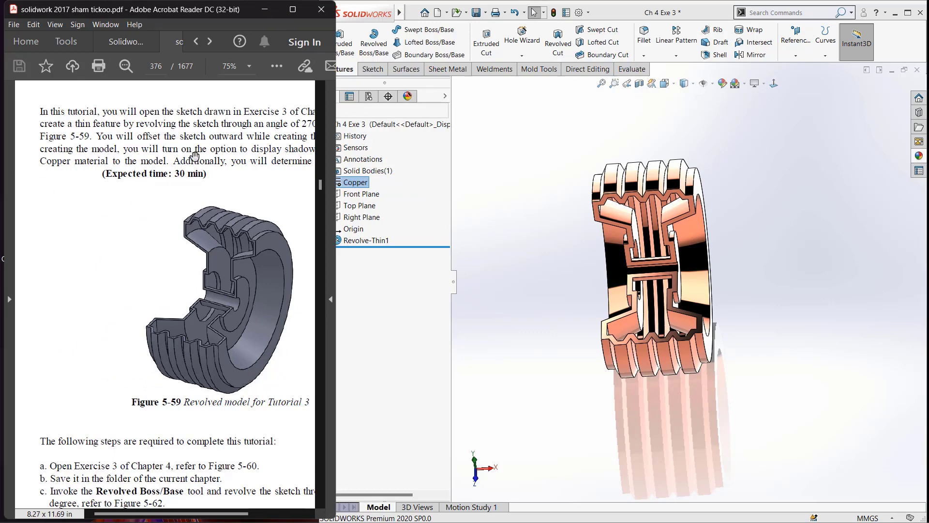
{"action": "middle_click_drag", "start_coordinate": [591, 348], "coordinate": [659, 247]}
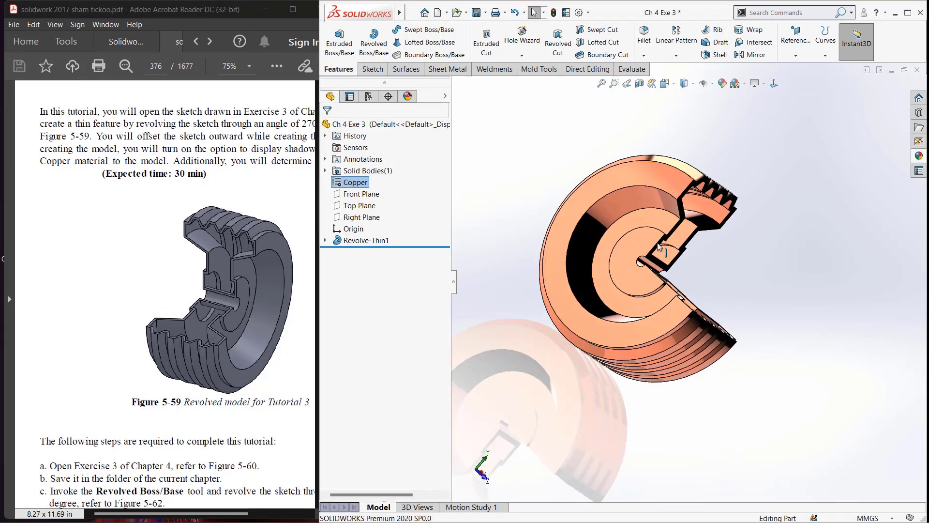
{"action": "mouse_move", "coordinate": [836, 339]}
{"action": "middle_mouse_down"}
{"action": "mouse_move", "coordinate": [779, 341]}
{"action": "mouse_move", "coordinate": [255, 187]}
{"action": "middle_mouse_up"}
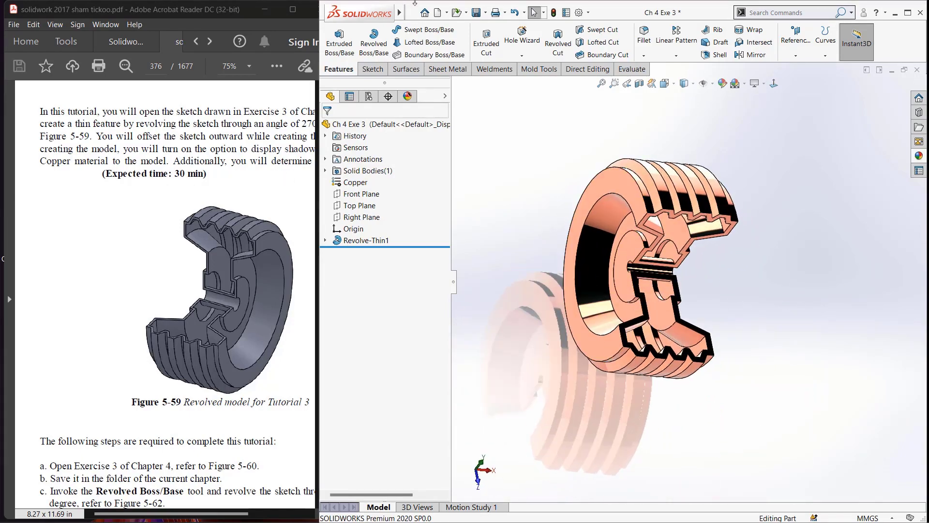
Run Mass Properties on the copper part (34797.85 g), then close the results and reorient the view.
{"action": "left_click", "coordinate": [631, 70]}
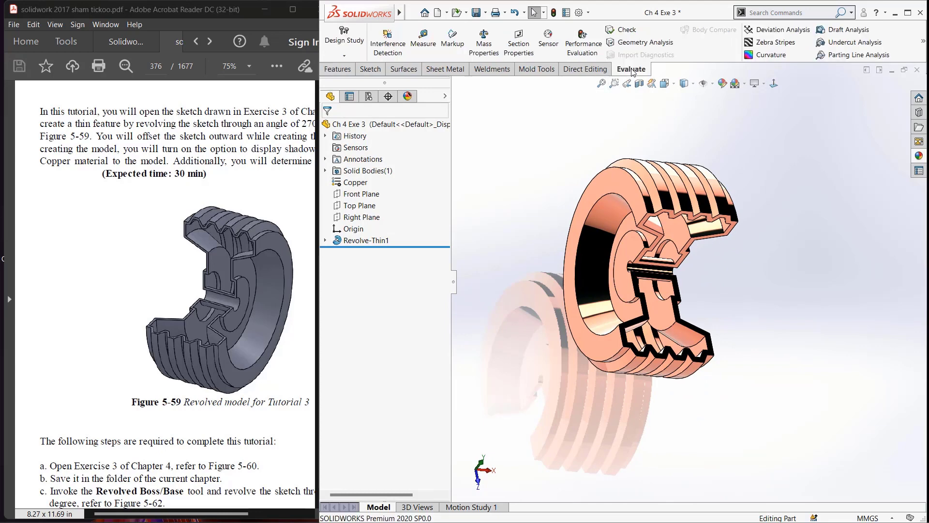
{"action": "left_click", "coordinate": [486, 46]}
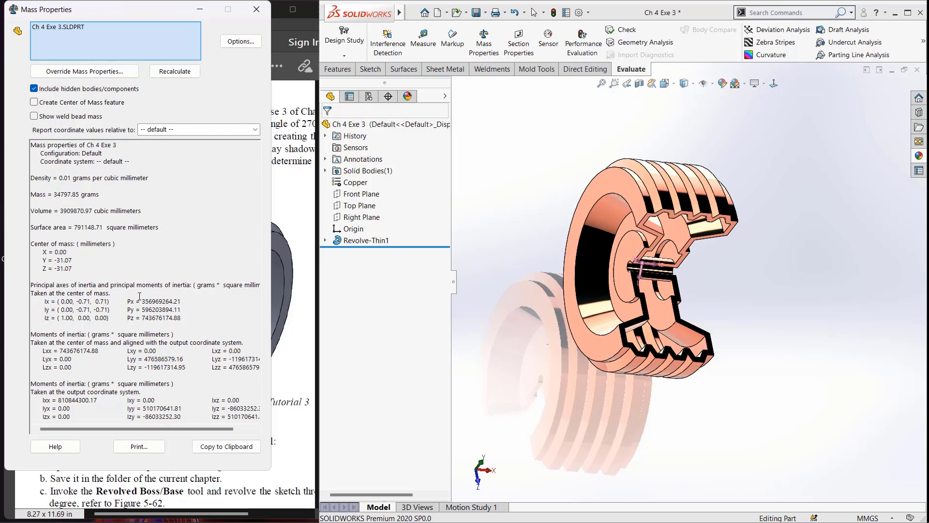
{"action": "key", "text": "Escape"}
{"action": "scroll", "coordinate": [688, 286], "scroll_direction": "down", "scroll_amount": 3}
{"action": "scroll", "coordinate": [629, 293], "scroll_direction": "down", "scroll_amount": 3}
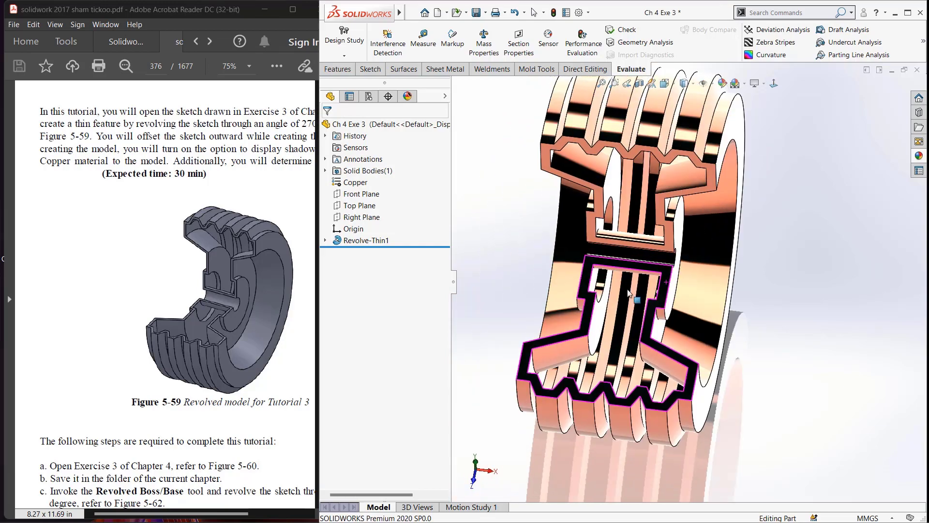
{"action": "scroll", "coordinate": [629, 292], "scroll_direction": "up", "scroll_amount": 3}
{"action": "mouse_move", "coordinate": [629, 293]}
{"action": "middle_mouse_down"}
{"action": "mouse_move", "coordinate": [723, 284]}
{"action": "mouse_move", "coordinate": [574, 279]}
{"action": "middle_mouse_up"}
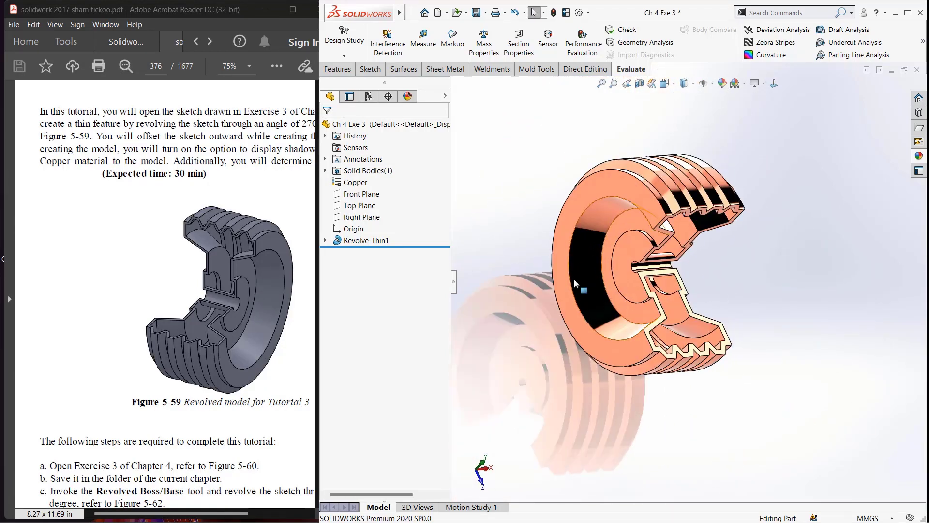
Scroll to the chapter's Exercises section and show Acrobat maximized in full-screen mode.
{"action": "scroll", "coordinate": [222, 280], "scroll_direction": "down", "scroll_amount": 3}
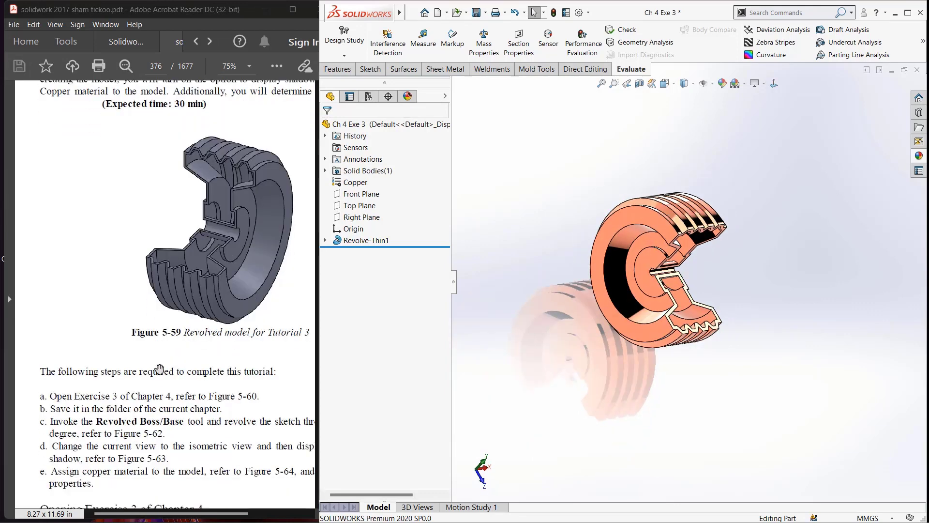
{"action": "scroll", "coordinate": [222, 279], "scroll_direction": "down", "scroll_amount": 3}
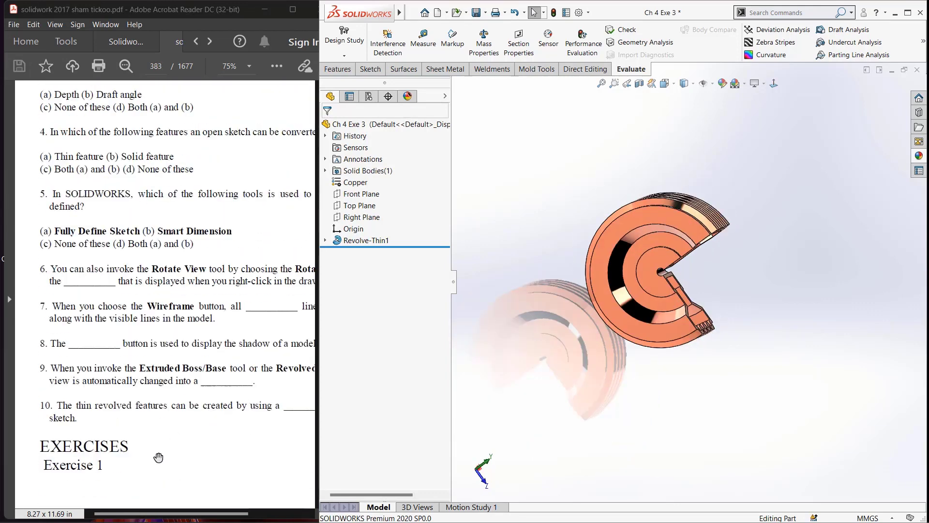
{"action": "scroll", "coordinate": [159, 457], "scroll_direction": "down", "scroll_amount": 5}
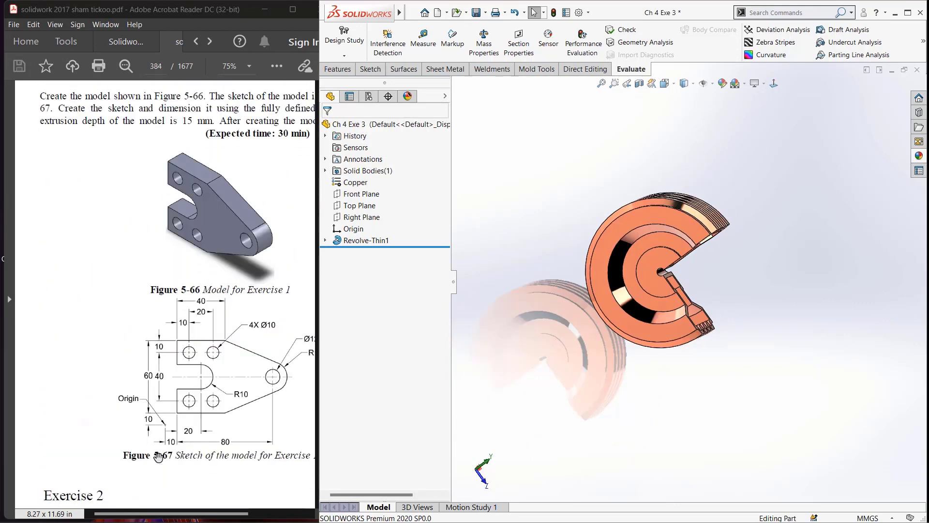
{"action": "left_click", "coordinate": [293, 13]}
{"action": "key", "text": "ctrl+l"}
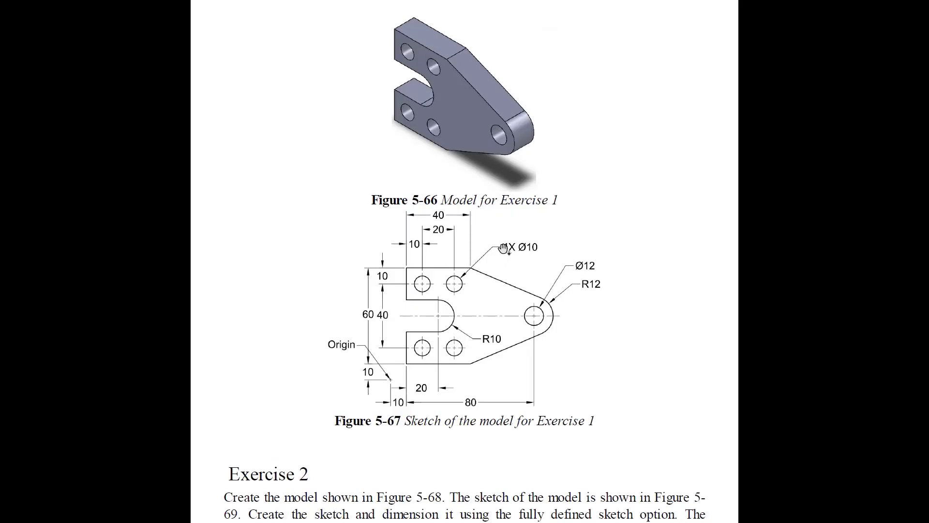
Scroll through the Exercise 1 and Exercise 2 pages to review their models and sketches.
{"action": "scroll", "coordinate": [466, 316], "scroll_direction": "up", "scroll_amount": 1, "text": "ctrl"}
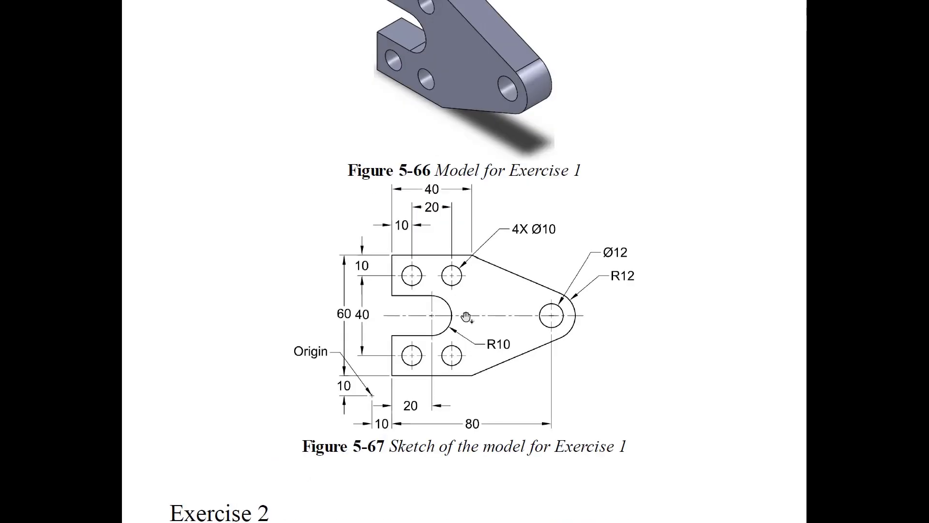
{"action": "scroll", "coordinate": [466, 317], "scroll_direction": "up", "scroll_amount": 1, "text": "ctrl"}
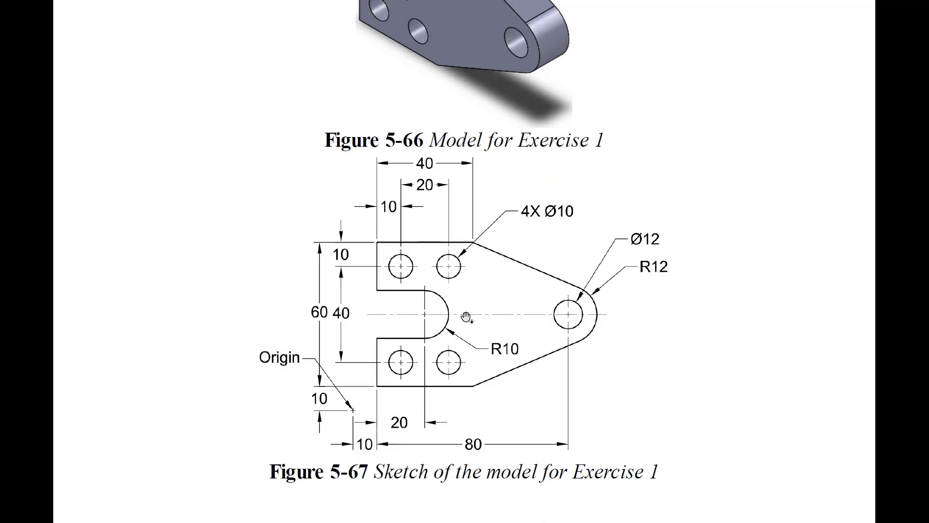
{"action": "scroll", "coordinate": [466, 317], "scroll_direction": "up", "scroll_amount": 5}
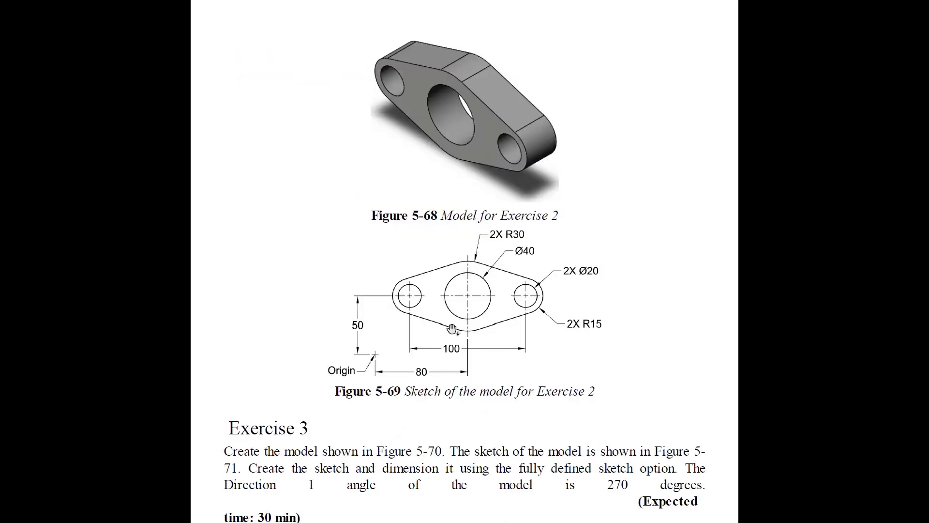
{"action": "scroll", "coordinate": [455, 328], "scroll_direction": "up", "scroll_amount": 1, "text": "ctrl"}
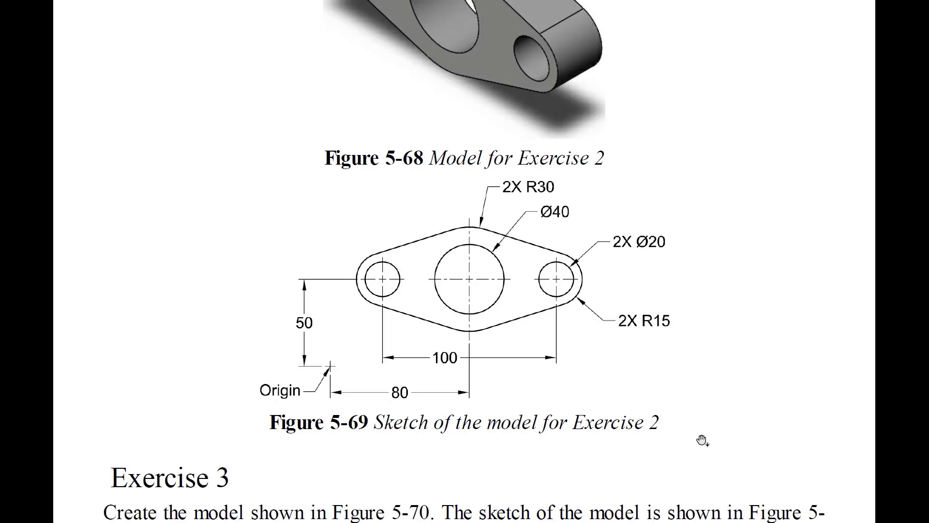
{"action": "scroll", "coordinate": [832, 444], "scroll_direction": "up", "scroll_amount": 1}
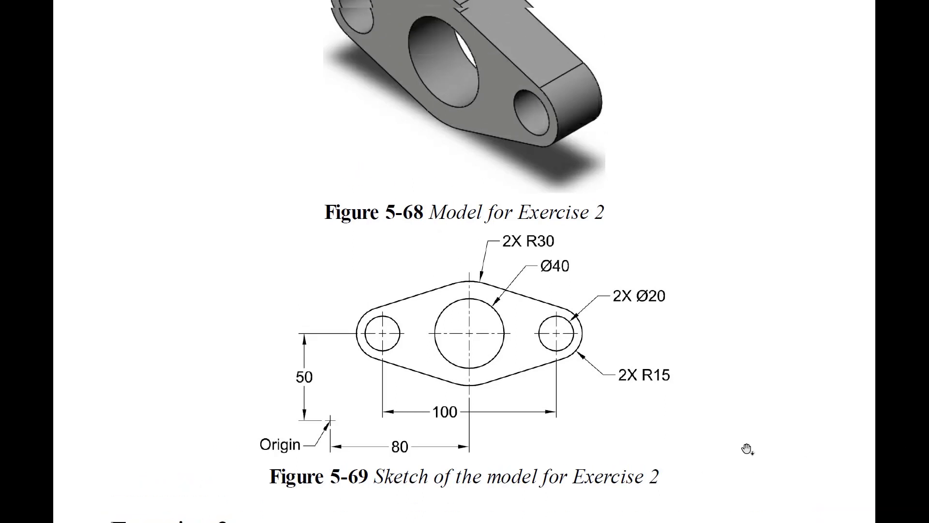
{"action": "scroll", "coordinate": [805, 448], "scroll_direction": "up", "scroll_amount": 5}
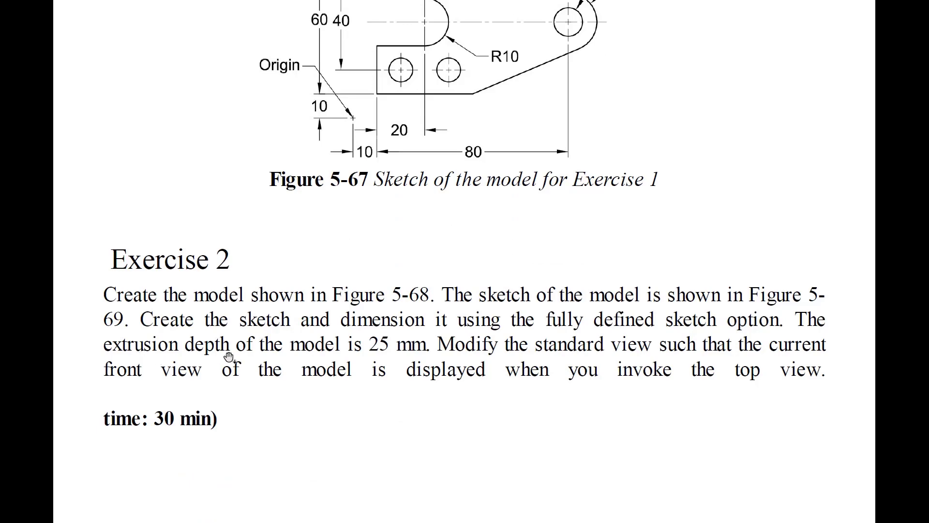